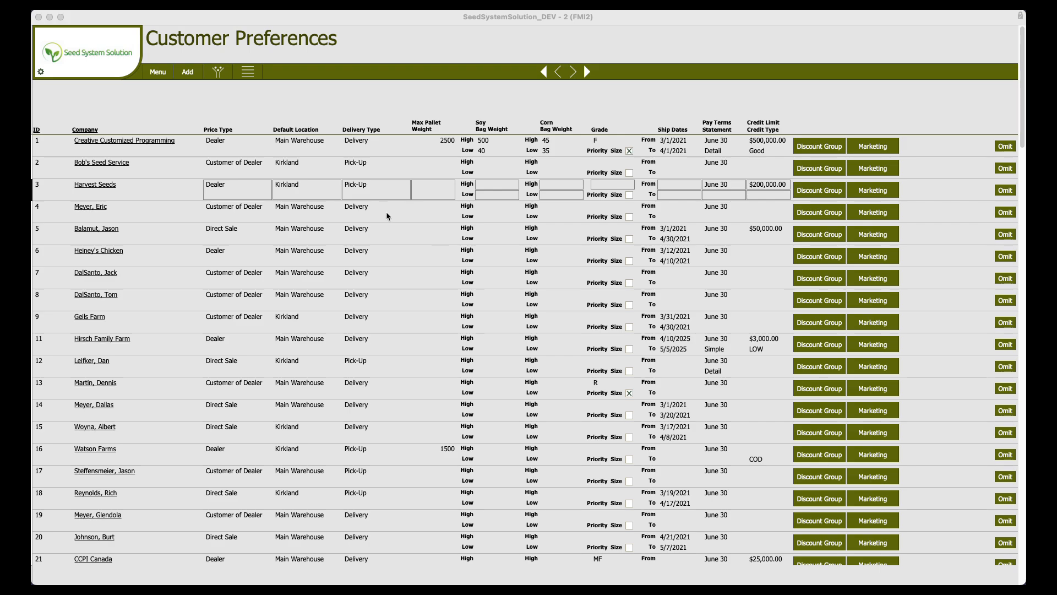
left_click(193, 98)
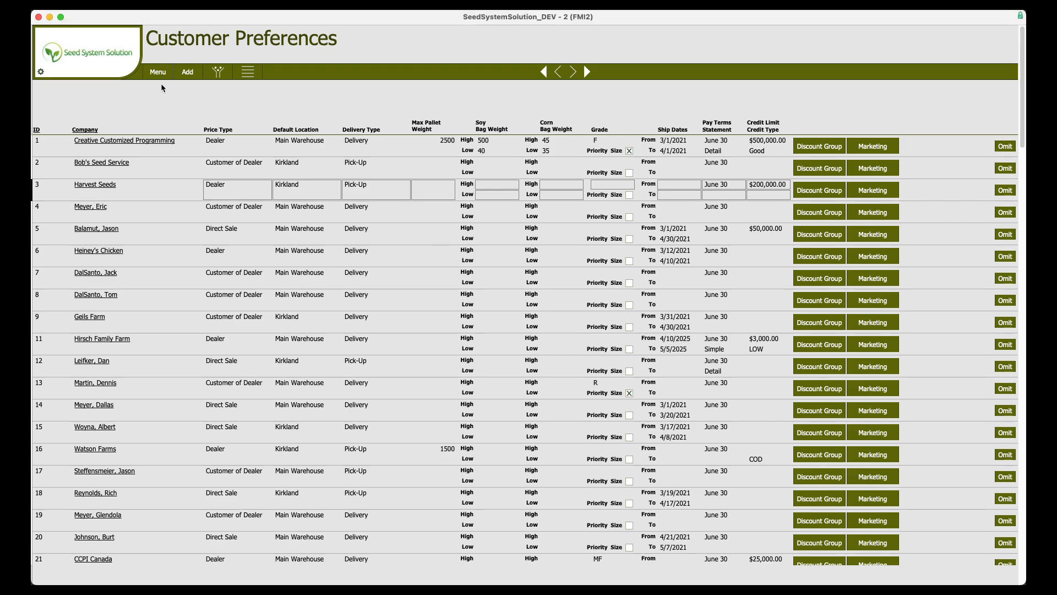
left_click(161, 74)
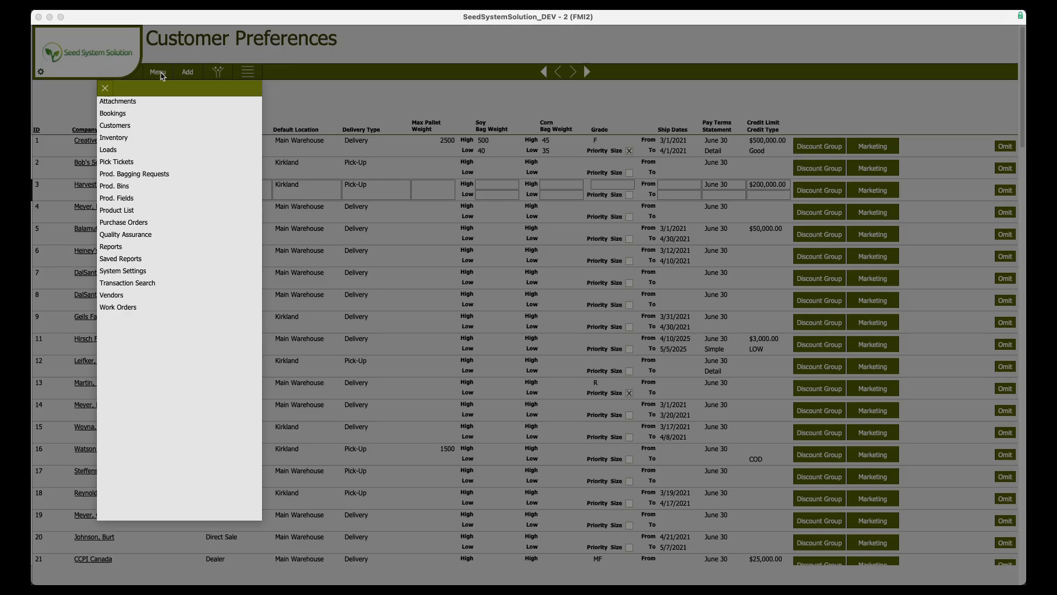
left_click(112, 248)
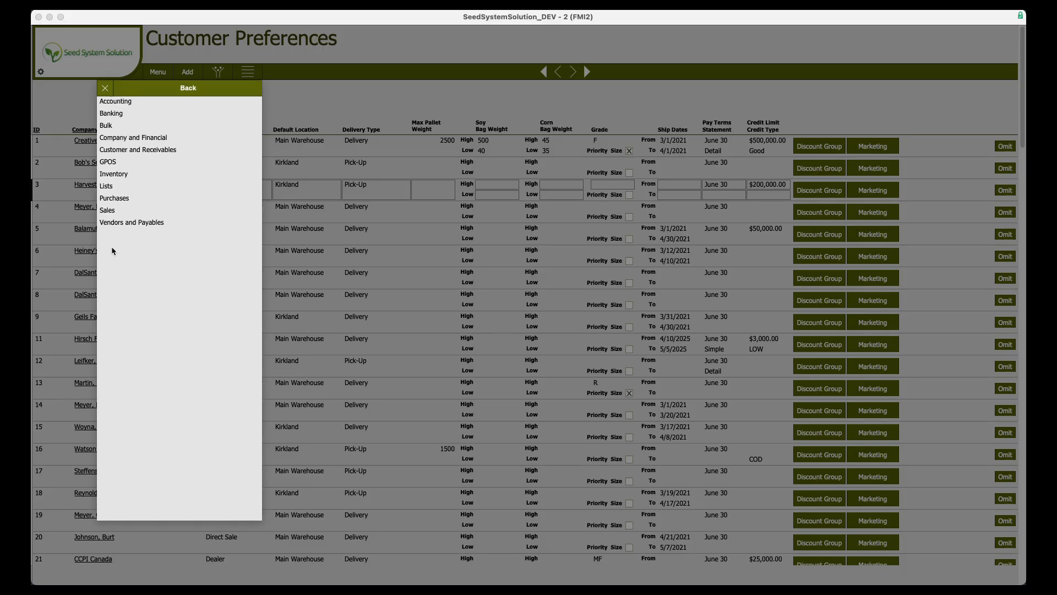
left_click(114, 188)
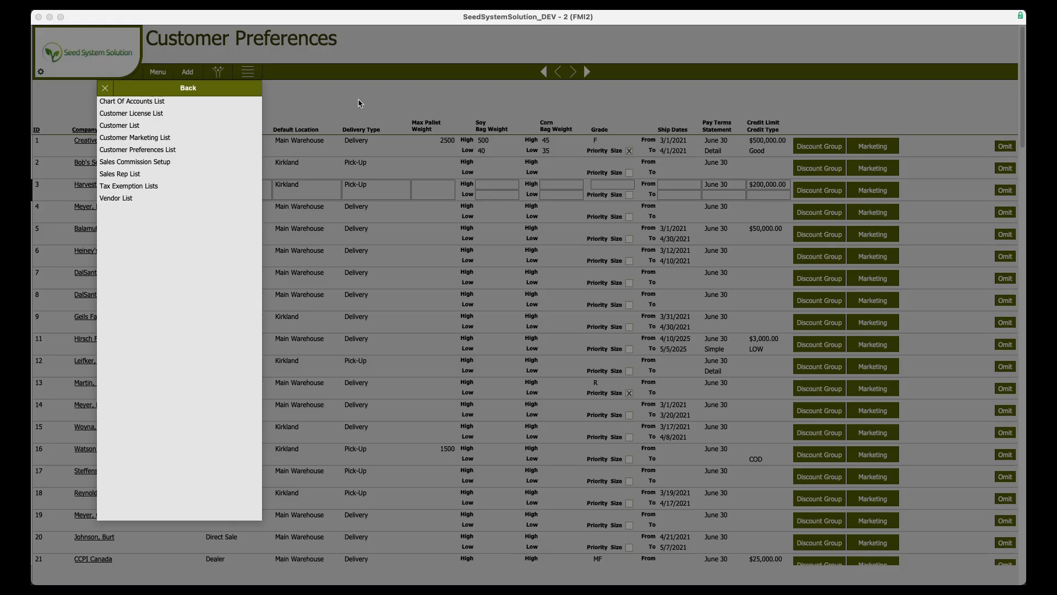
left_click(118, 89)
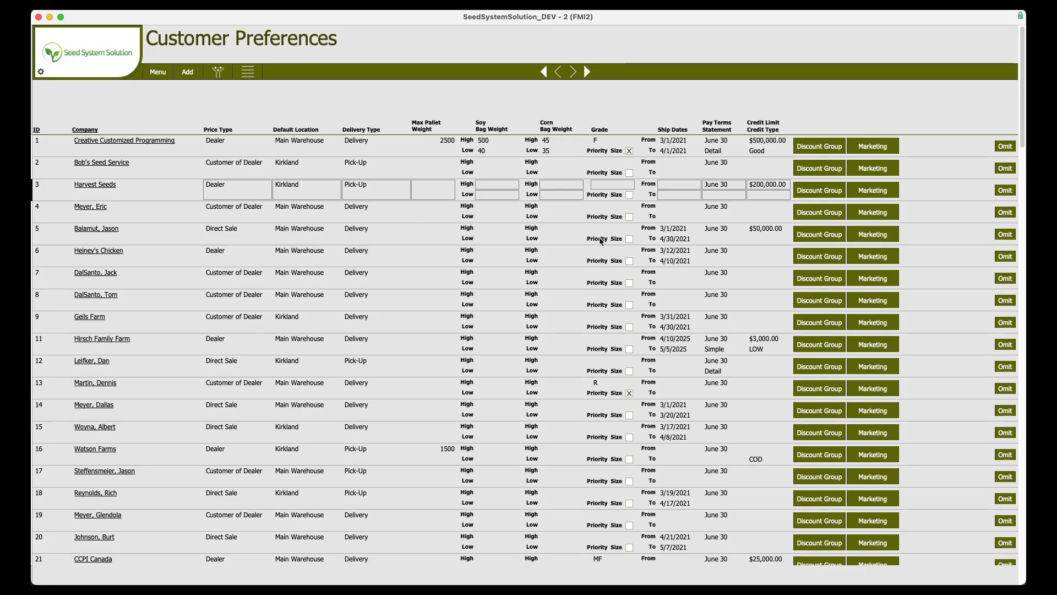
Open Bob's Seed Service's customer record and switch to its Misc tab.
left_click(629, 283)
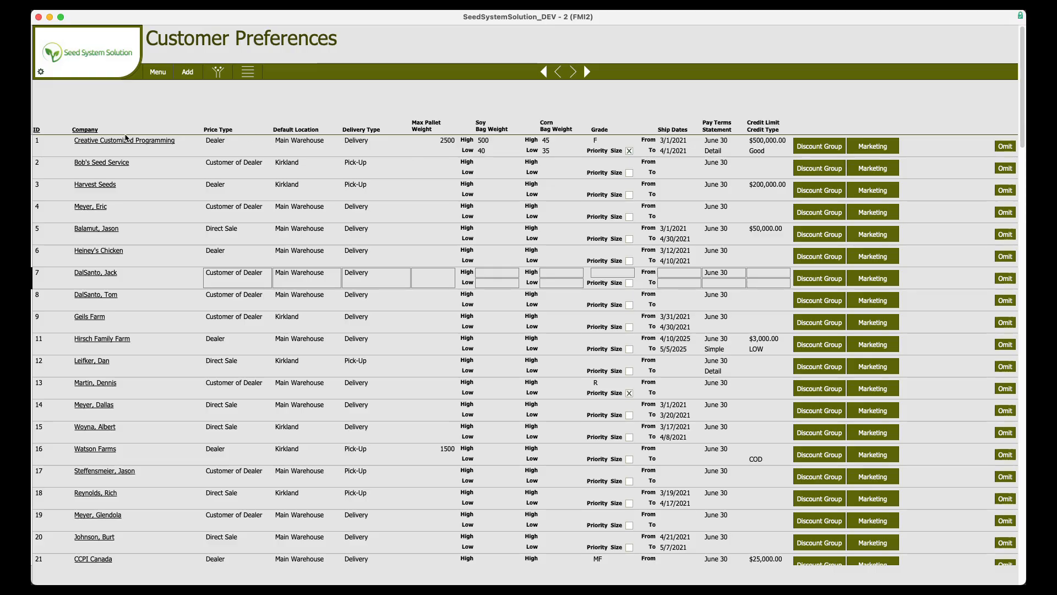
left_click(122, 163)
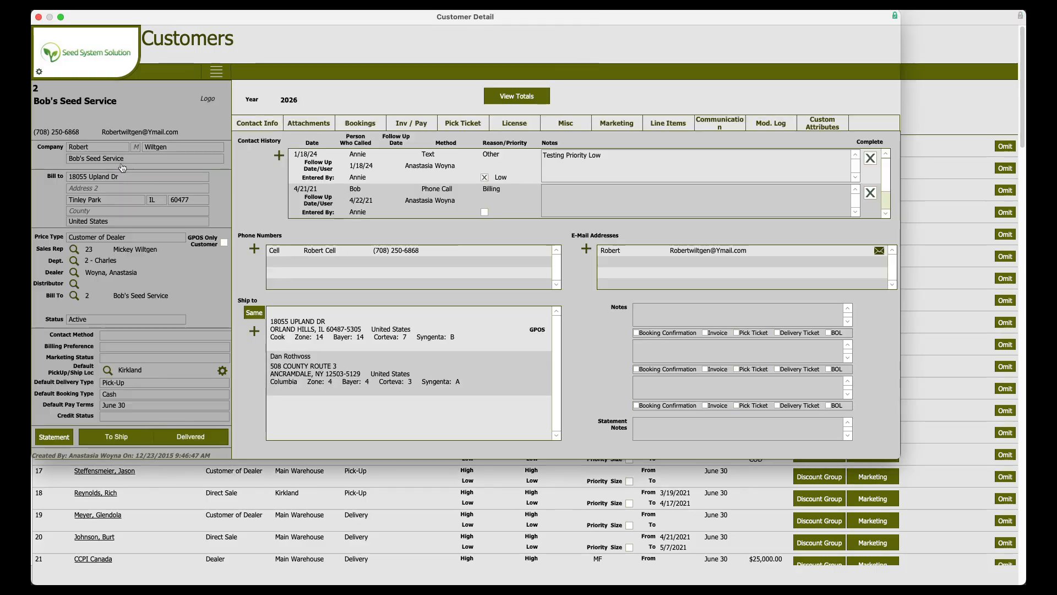
left_click(567, 123)
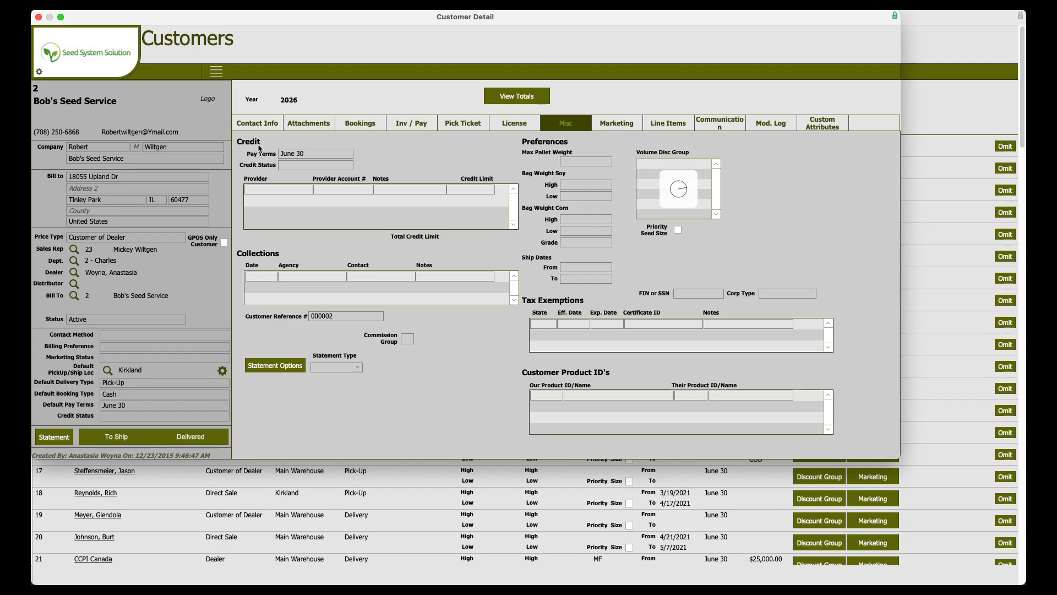
Review the credit status and credit provider options on the Misc tab, then close the customer window.
left_click(308, 165)
left_click(317, 166)
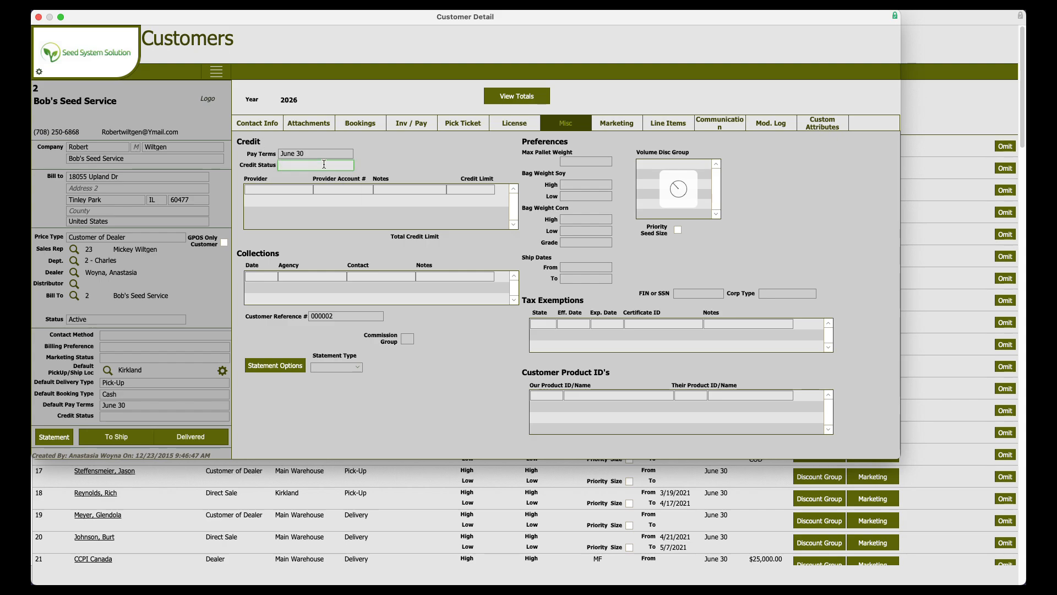
left_click(271, 189)
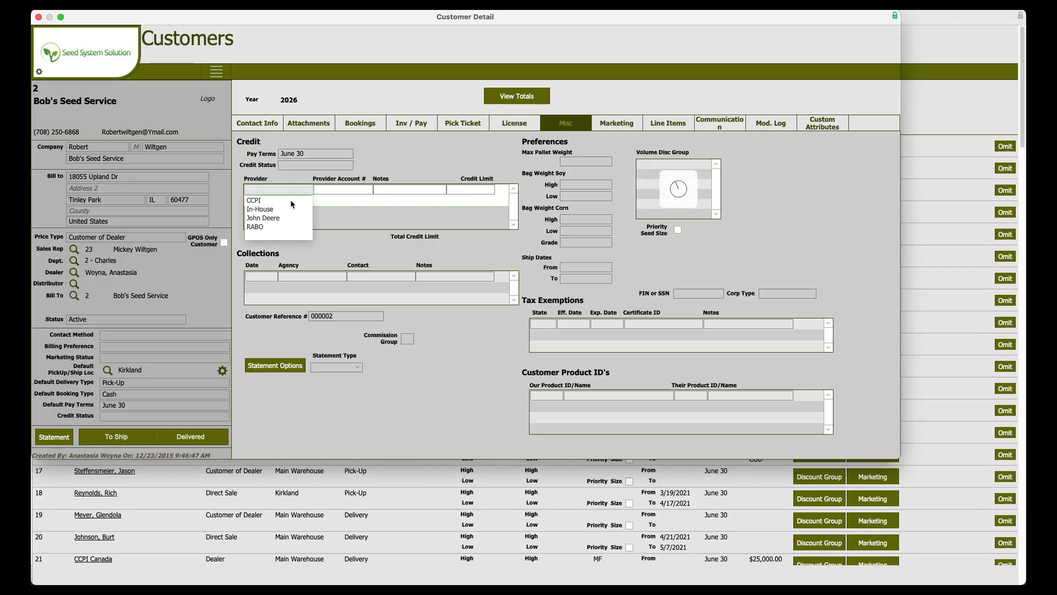
left_click(480, 390)
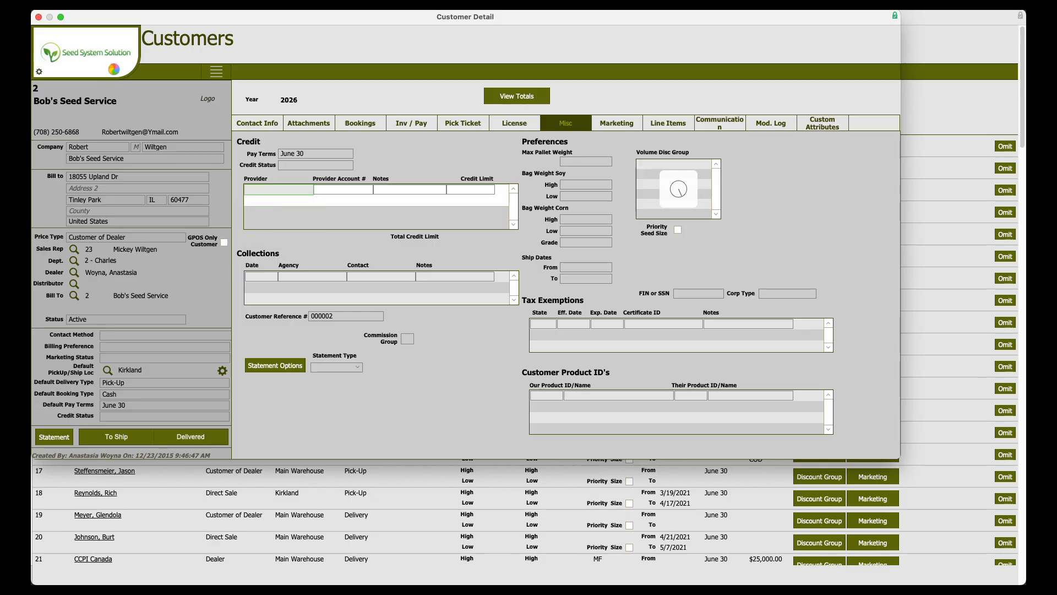
left_click(112, 67)
key("super+w")
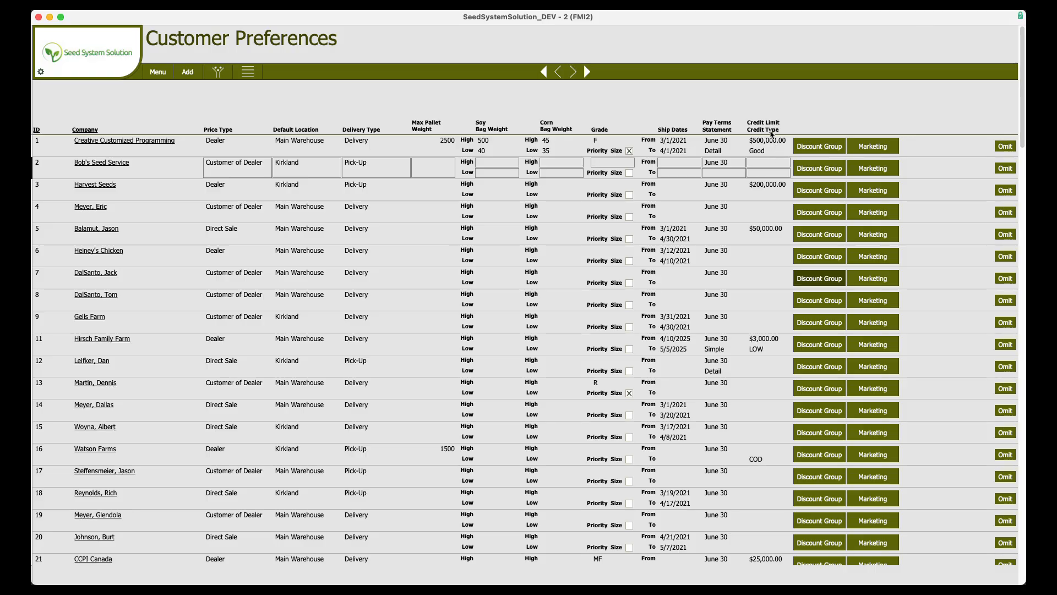
Add a new credit limit provider named Portage Bay for Bob's Seed Service, accepting it as a new provider name.
left_click(767, 163)
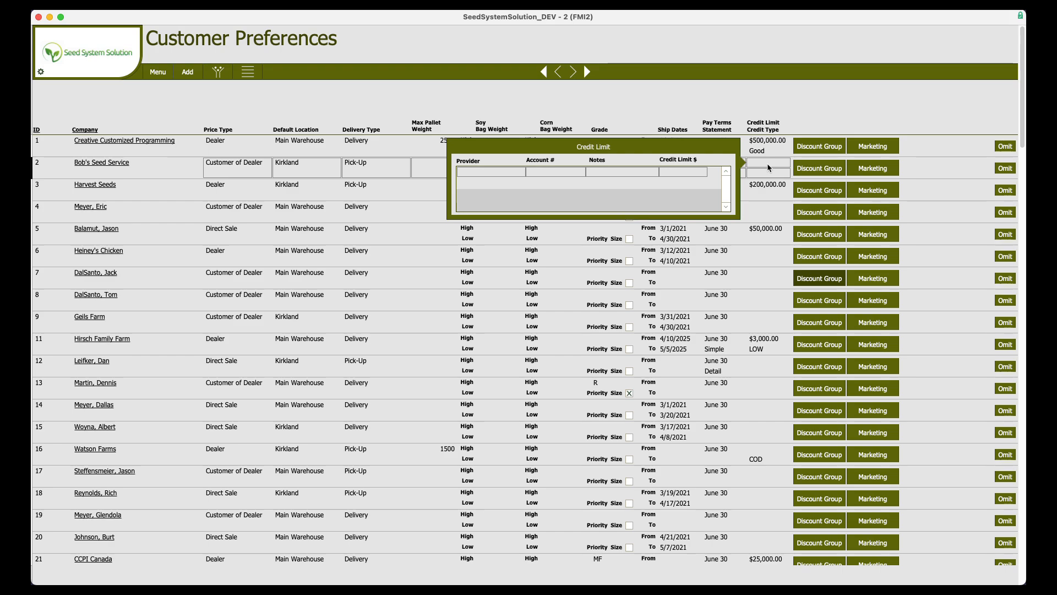
left_click(500, 172)
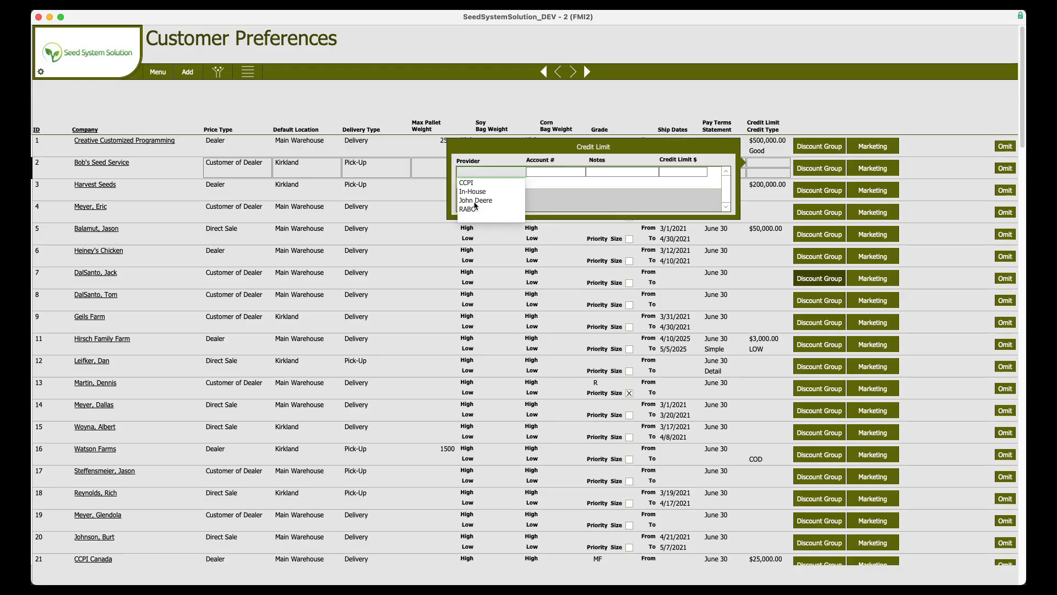
left_click(472, 172)
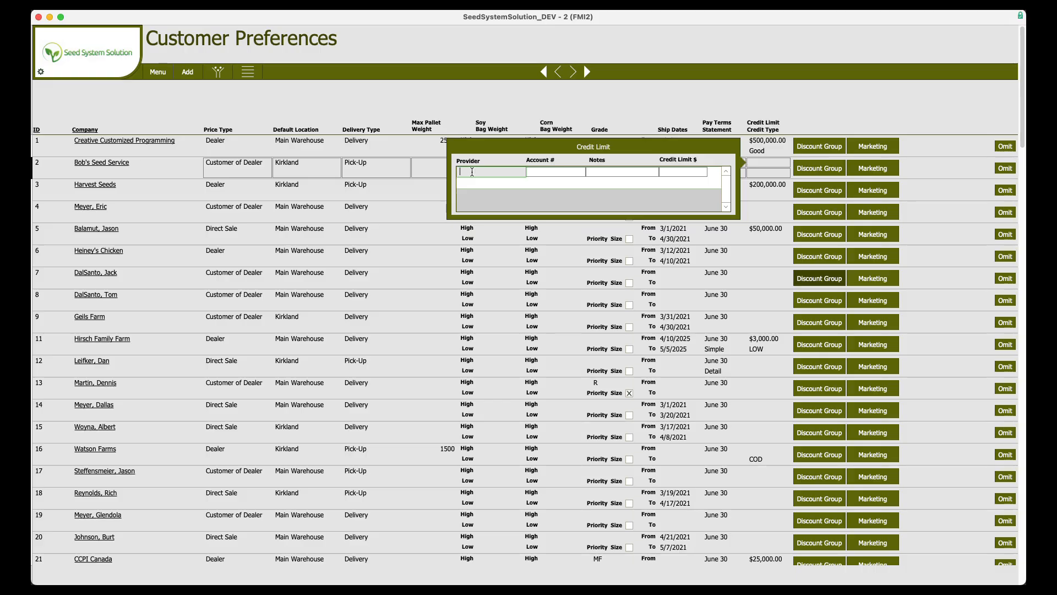
type("Portage Bay")
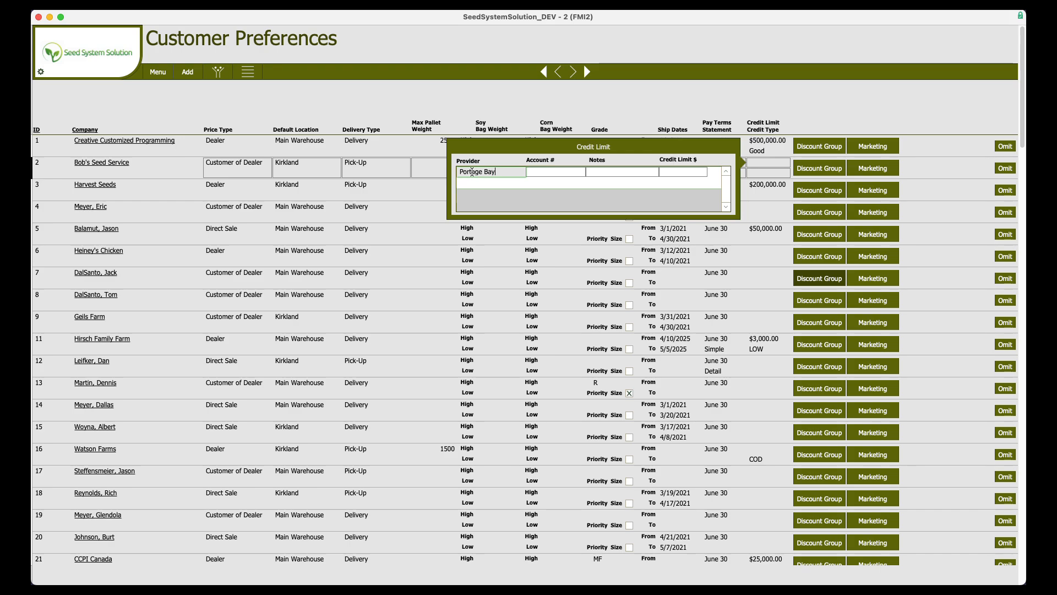
key("Tab")
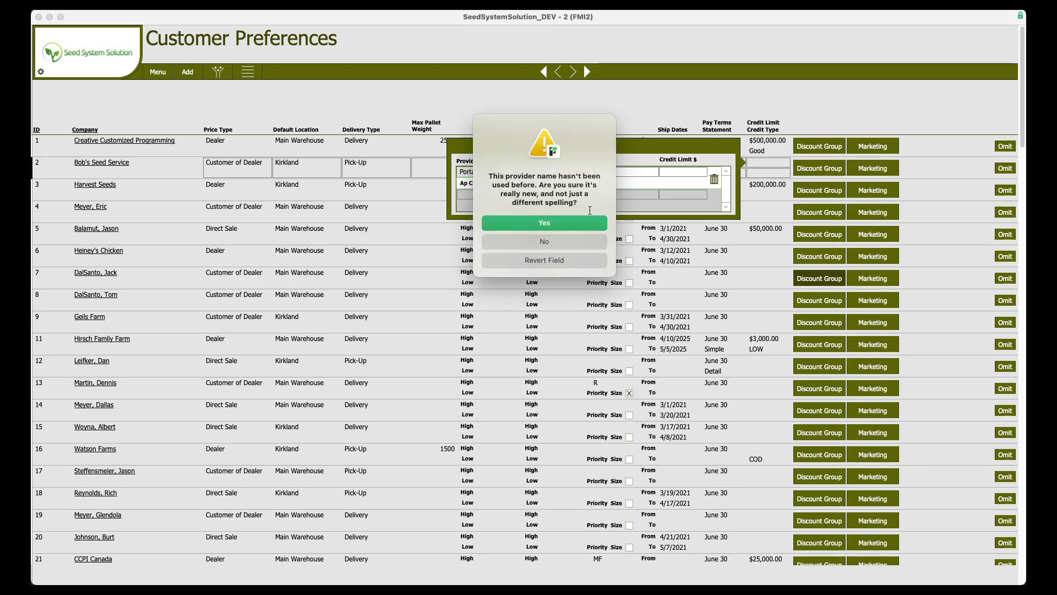
left_click(544, 225)
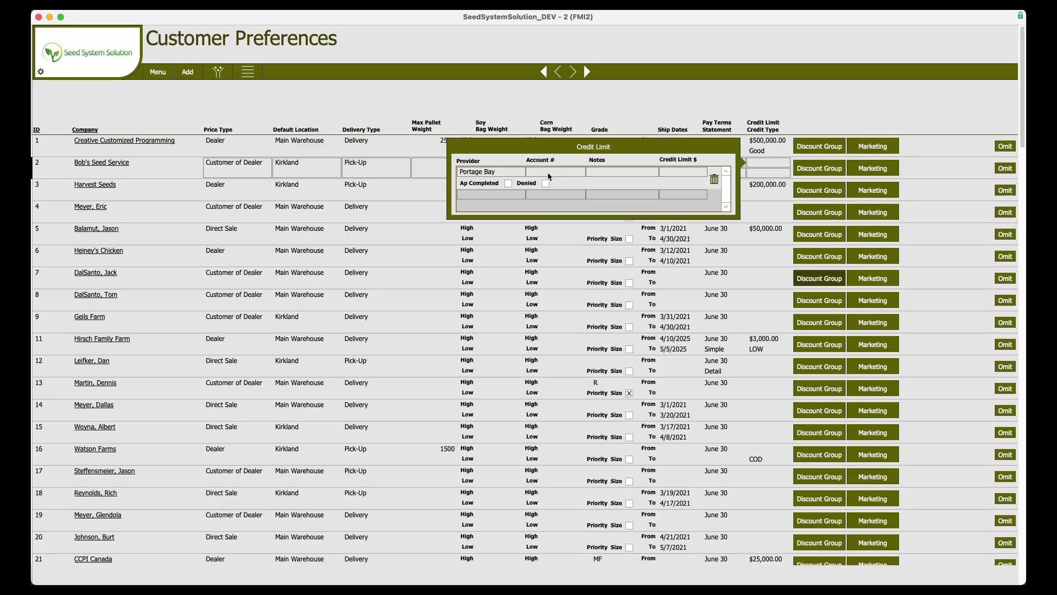
Enter a credit limit of $100,000.00 for the Portage Bay provider.
left_click(600, 172)
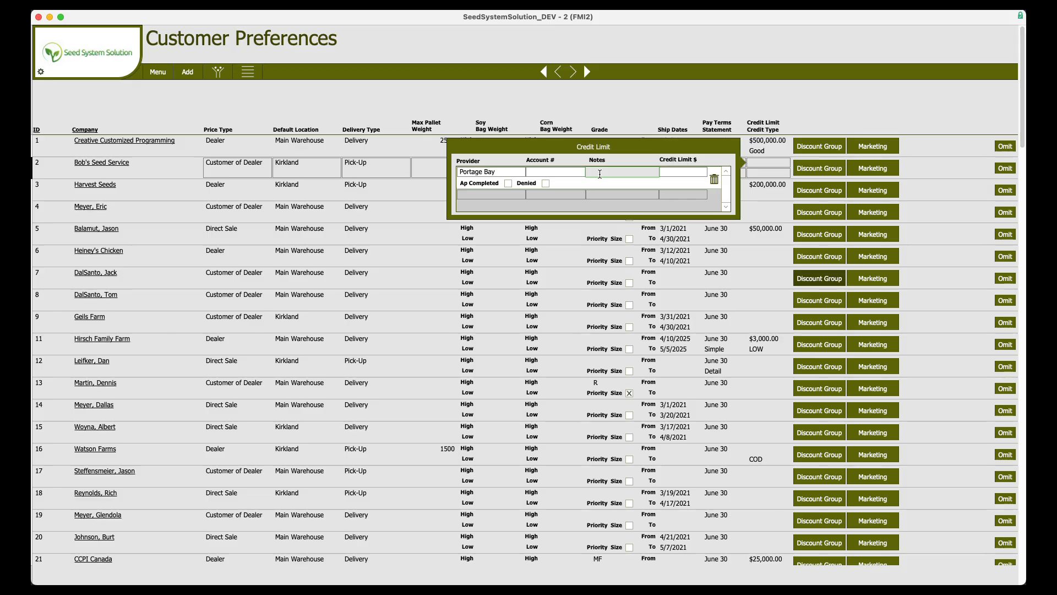
left_click(682, 176)
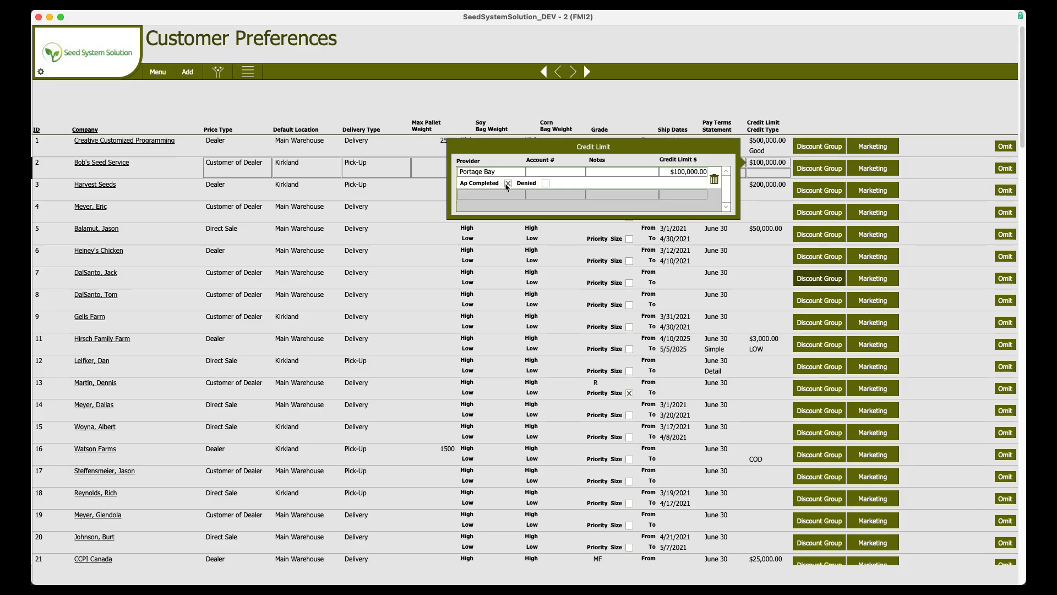
Check and uncheck the Ap Completed and Denied boxes for the Portage Bay entry.
left_click(508, 183)
left_click(508, 184)
left_click(546, 183)
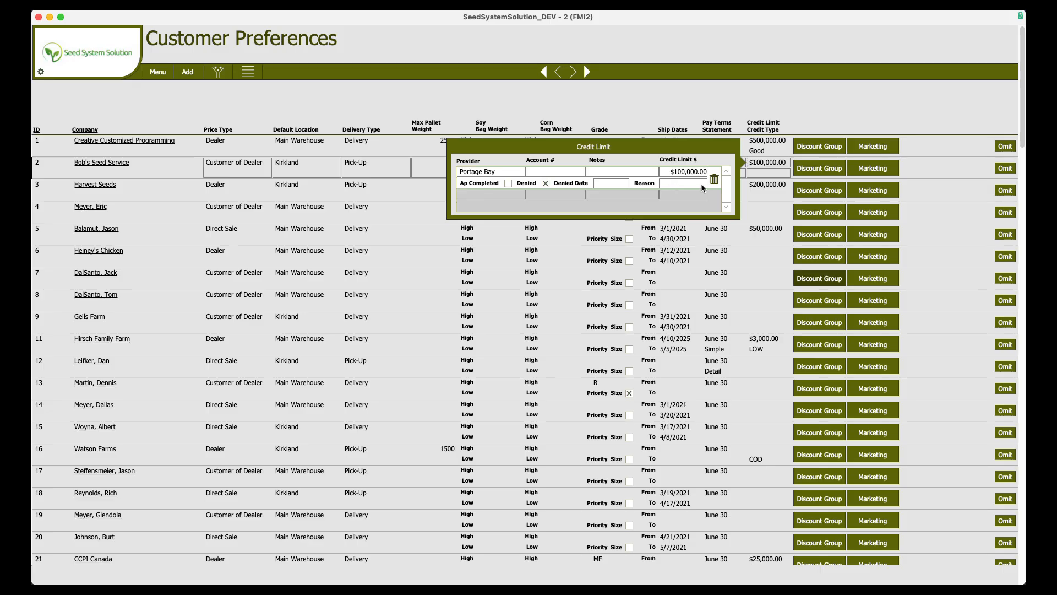
left_click(546, 183)
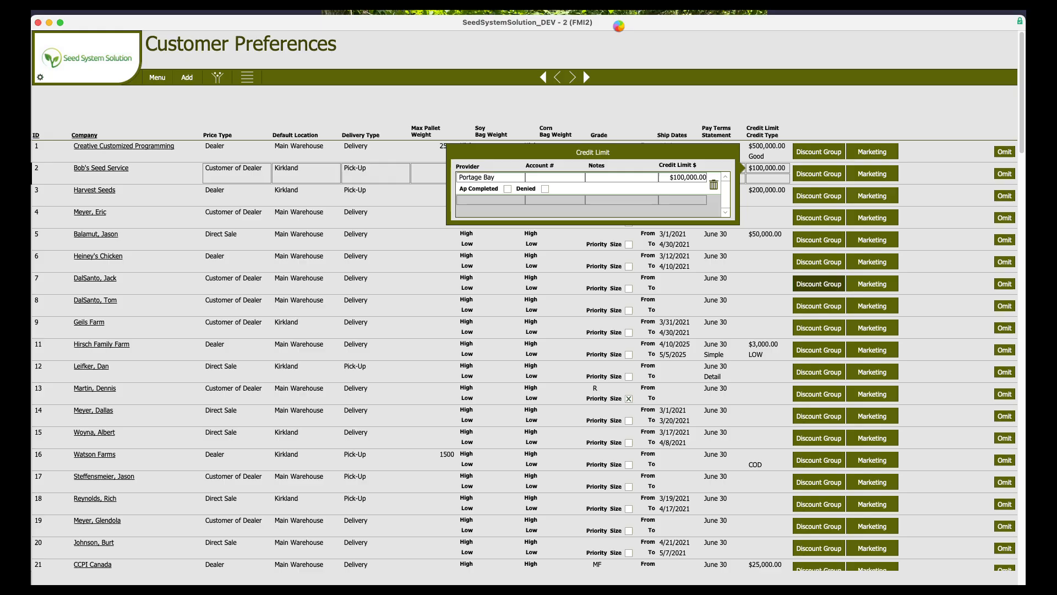
Switch to the second window and open the Customer Booking and Pymt Totals report.
left_click(619, 24)
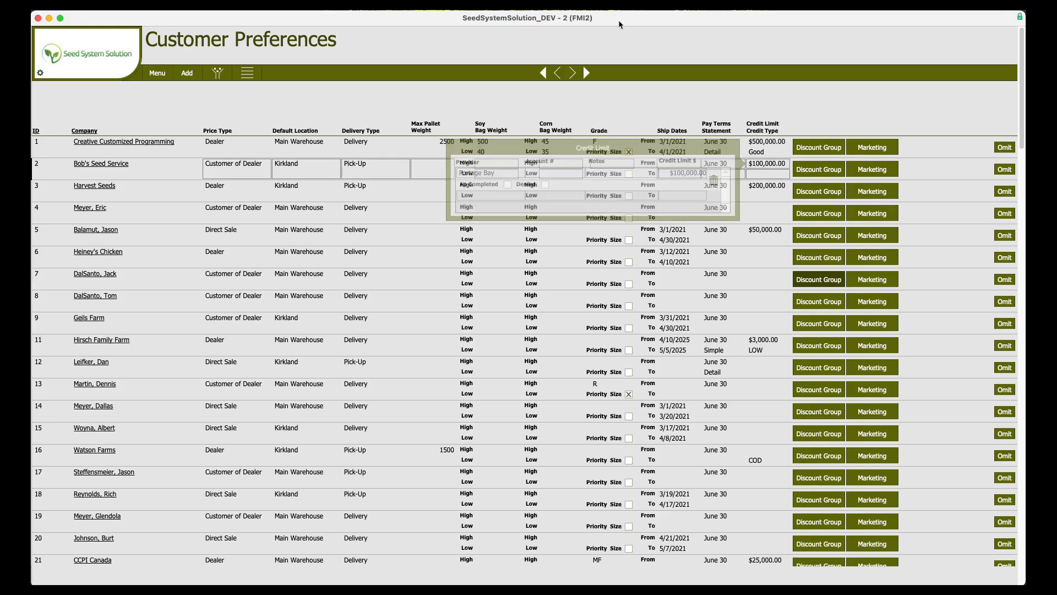
left_click(320, 5)
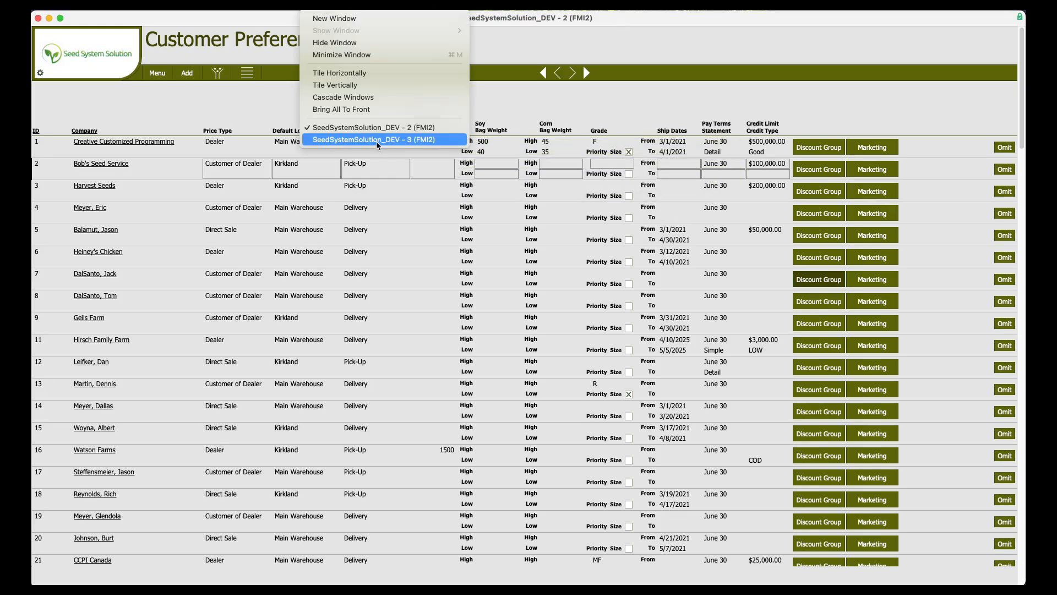
left_click(375, 141)
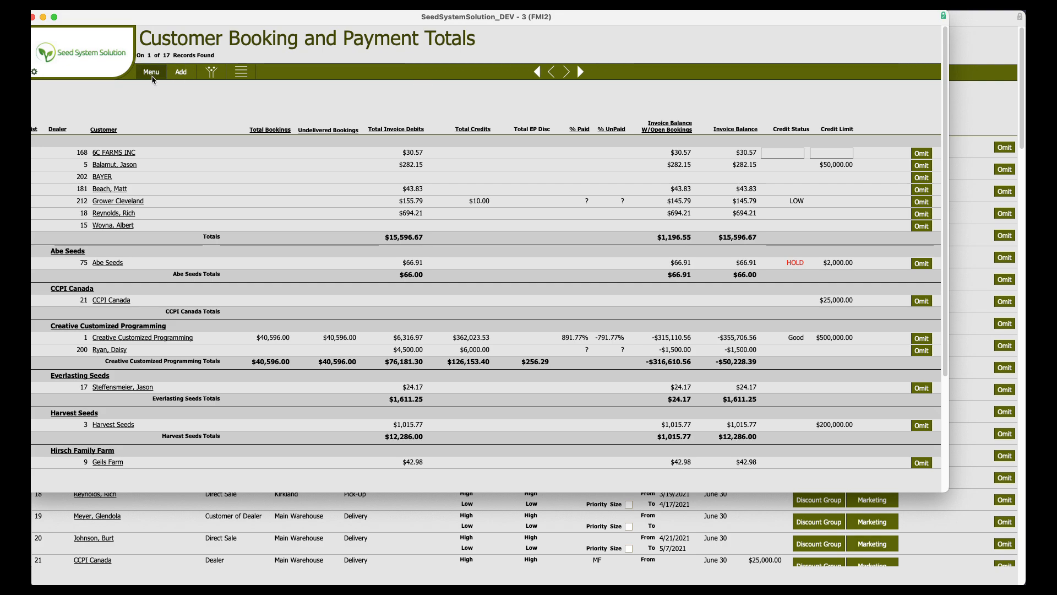
left_click(151, 75)
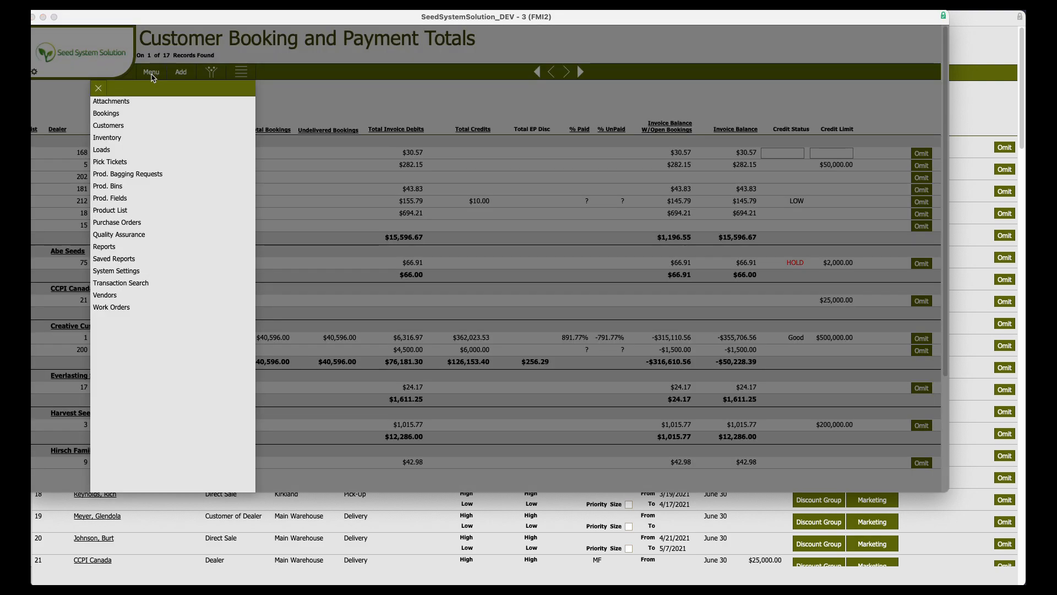
left_click(107, 248)
left_click(120, 152)
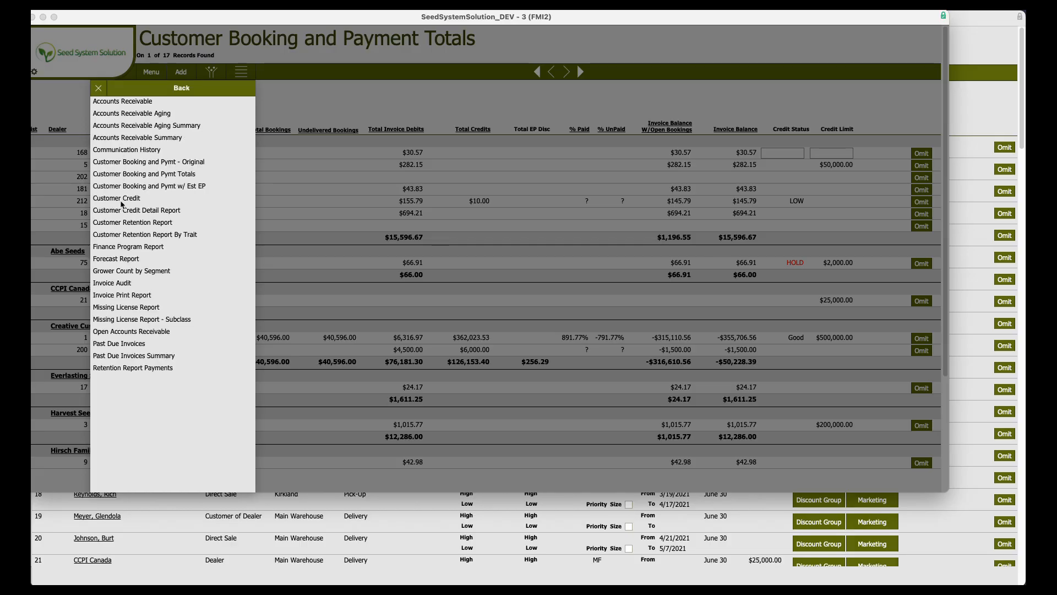
left_click(179, 174)
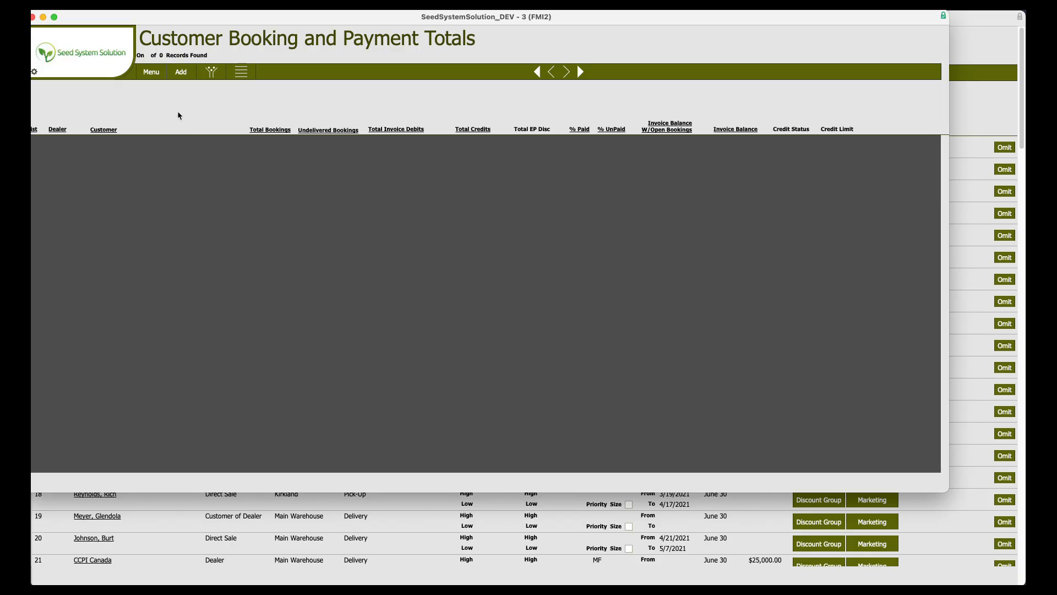
Filter the Customer Booking and Payment Totals report to the year 2025 and apply it.
left_click(210, 72)
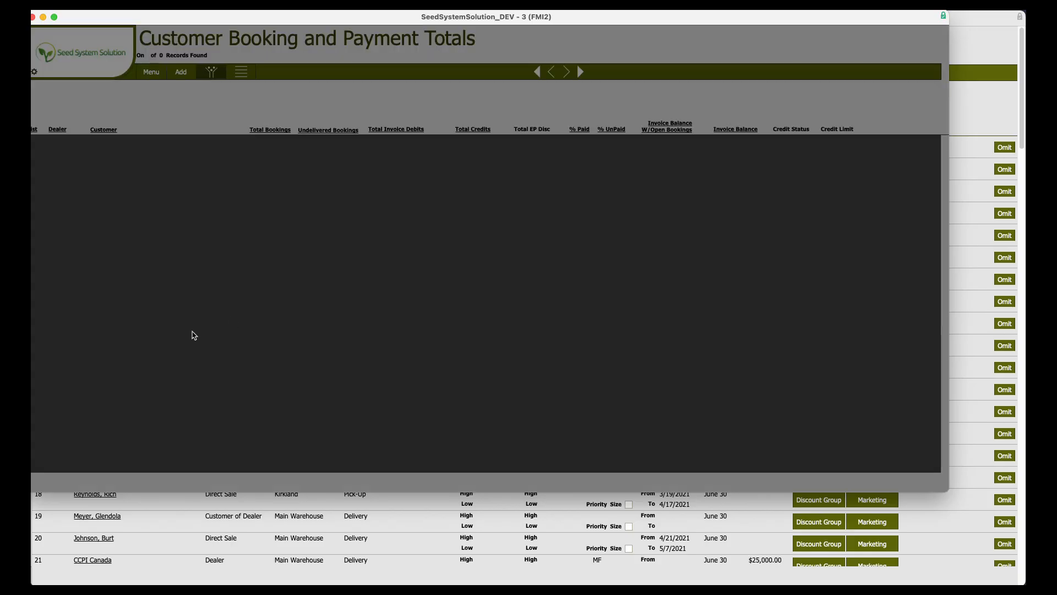
left_click(103, 289)
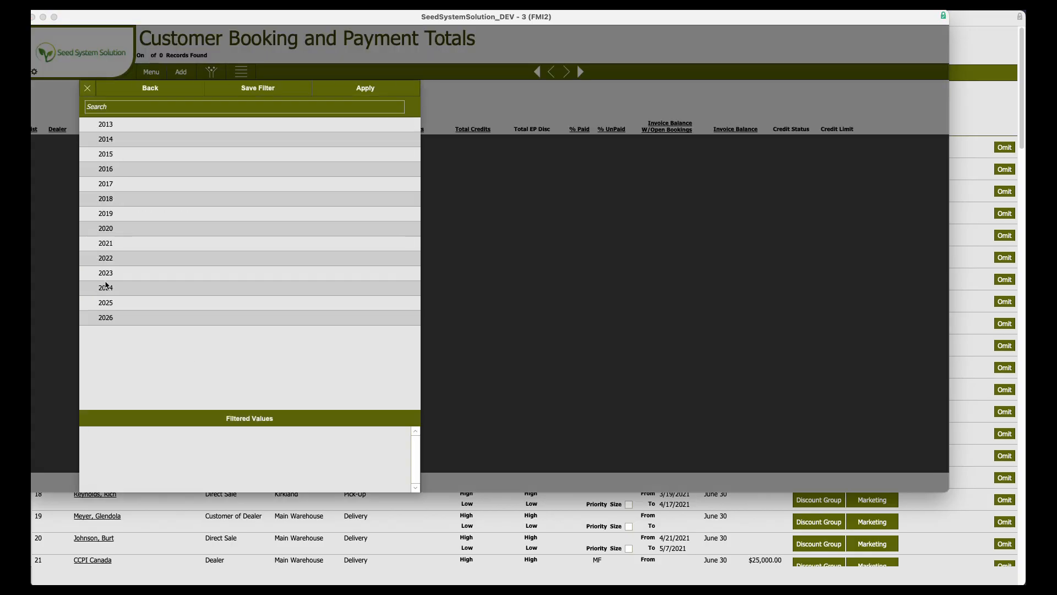
left_click(105, 303)
left_click(374, 90)
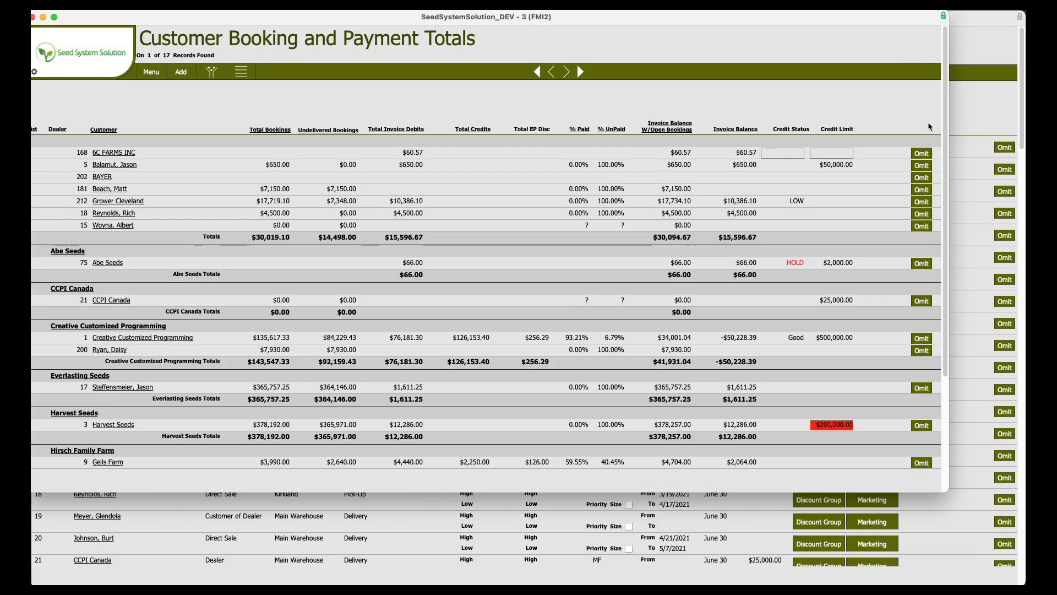
Return to the Customer Preferences window and set Heiney's Chicken's credit type to LOW.
left_click(964, 106)
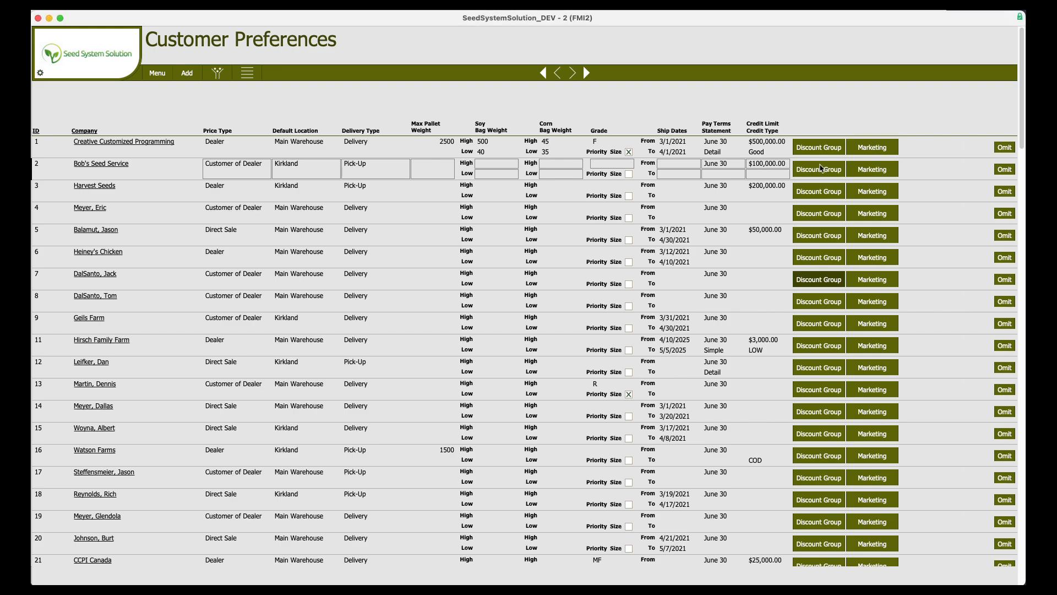
left_click(755, 153)
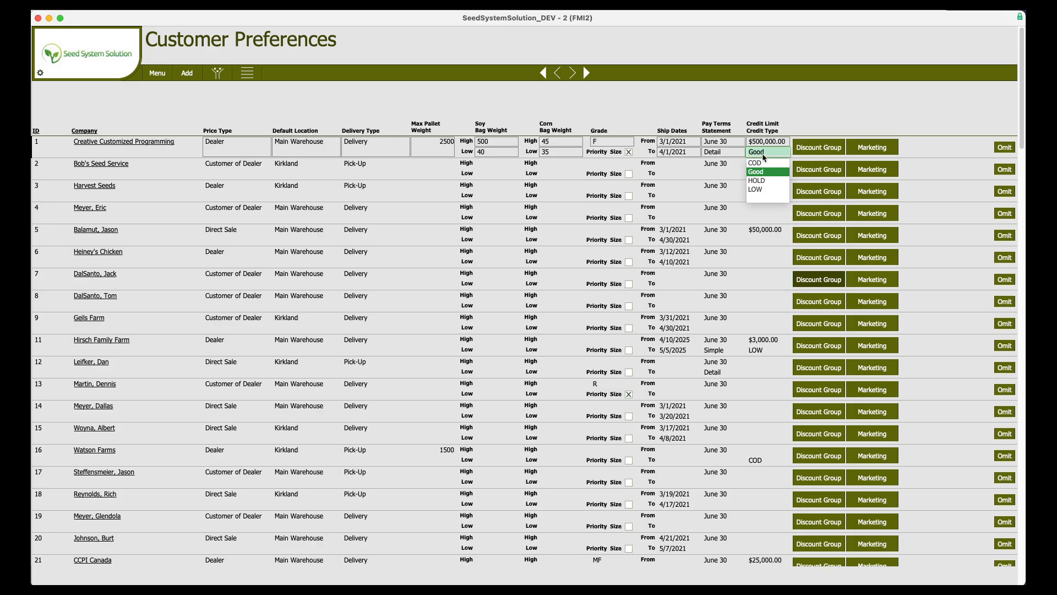
left_click(761, 258)
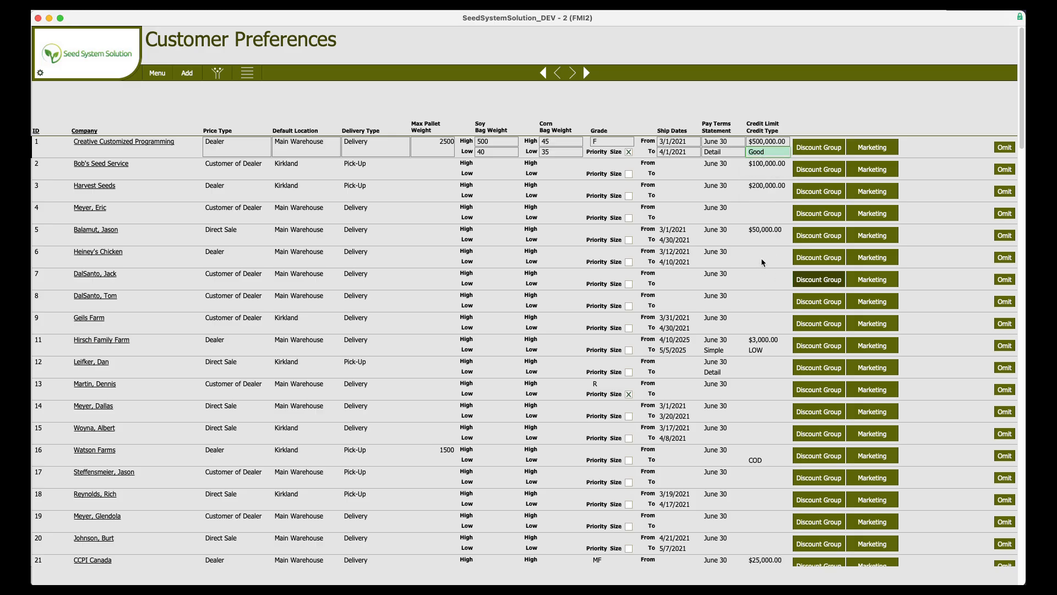
left_click(761, 258)
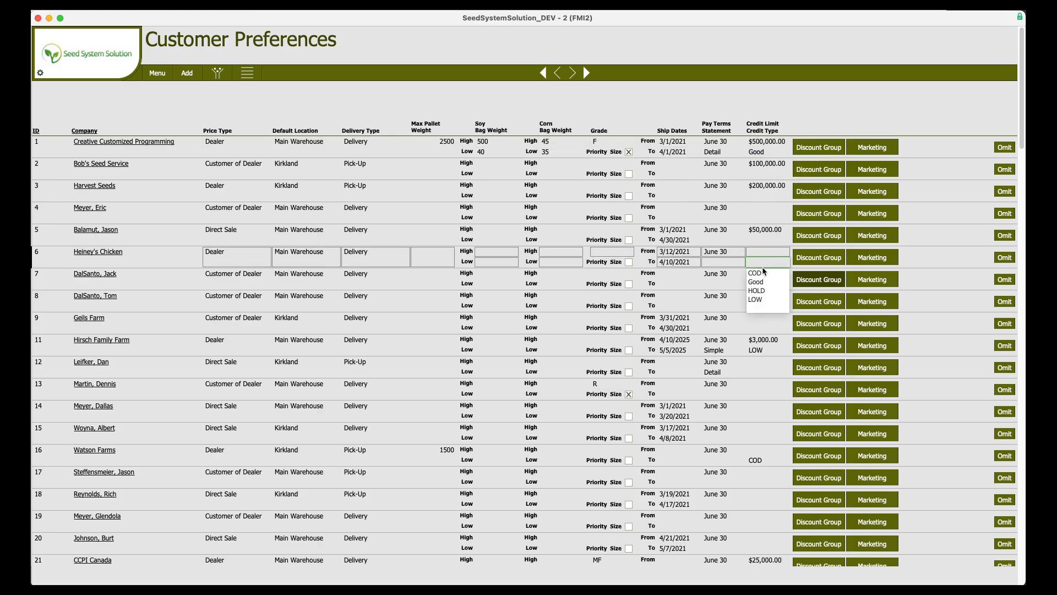
left_click(763, 299)
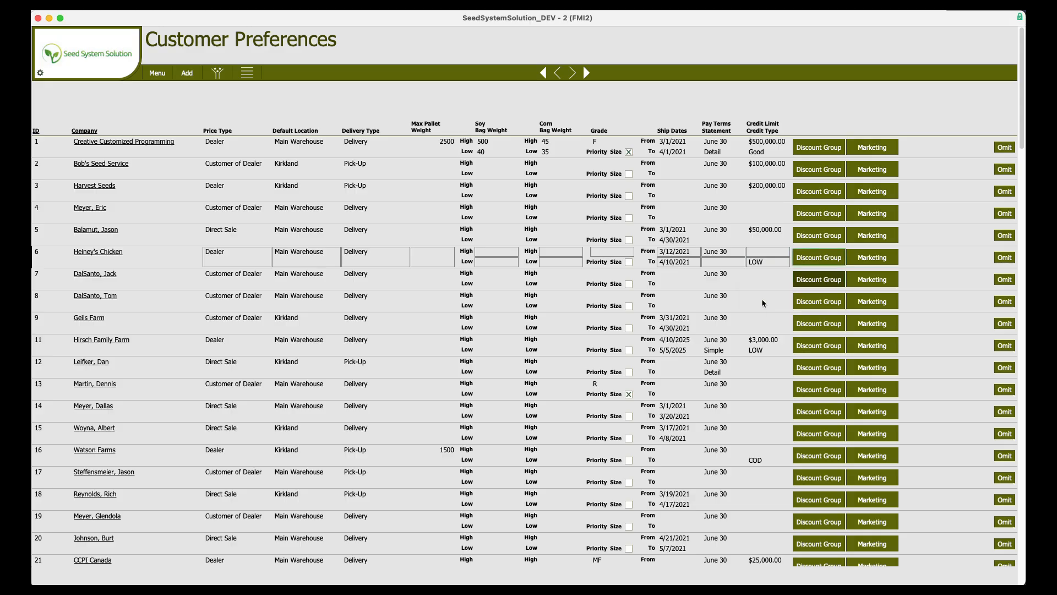
Review Heiney's Chicken's credit type options, then open Watson Farms' customer detail record.
left_click(760, 264)
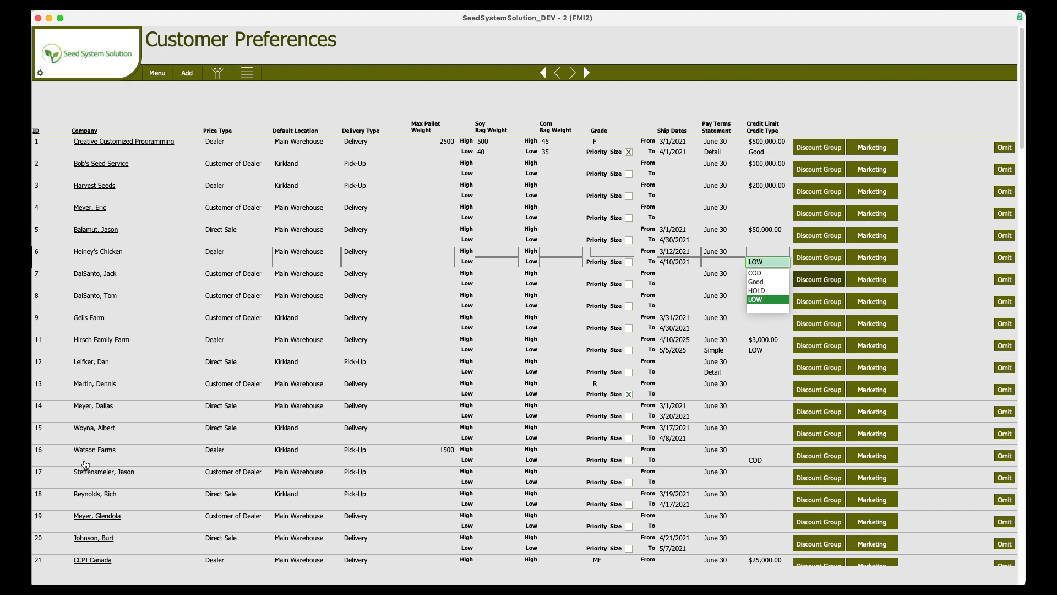
left_click(757, 460)
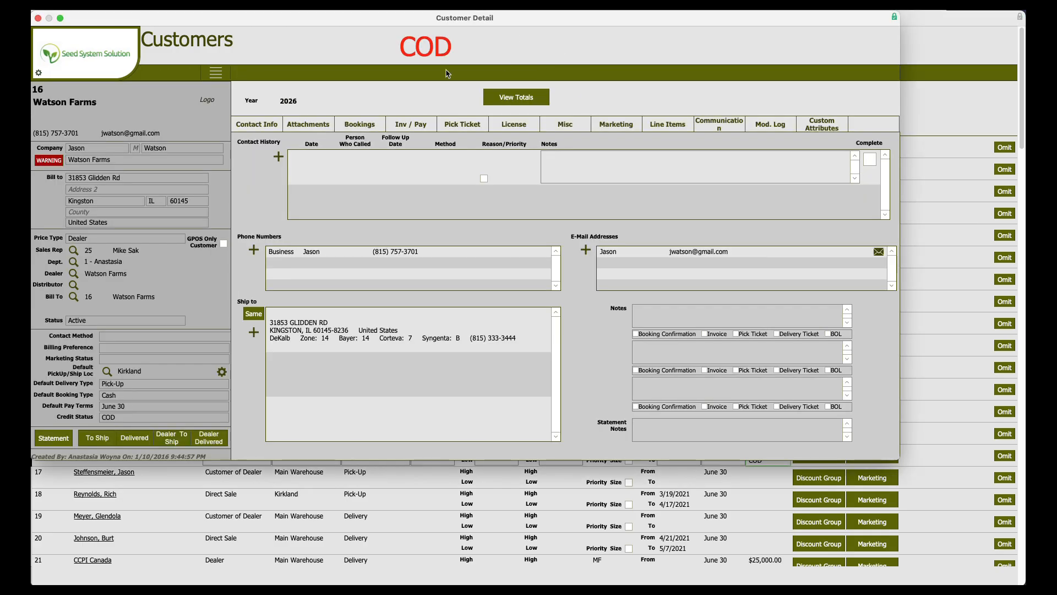
Set Watson Farms' credit status to HOLD in the customer's miscellaneous details.
left_click(469, 126)
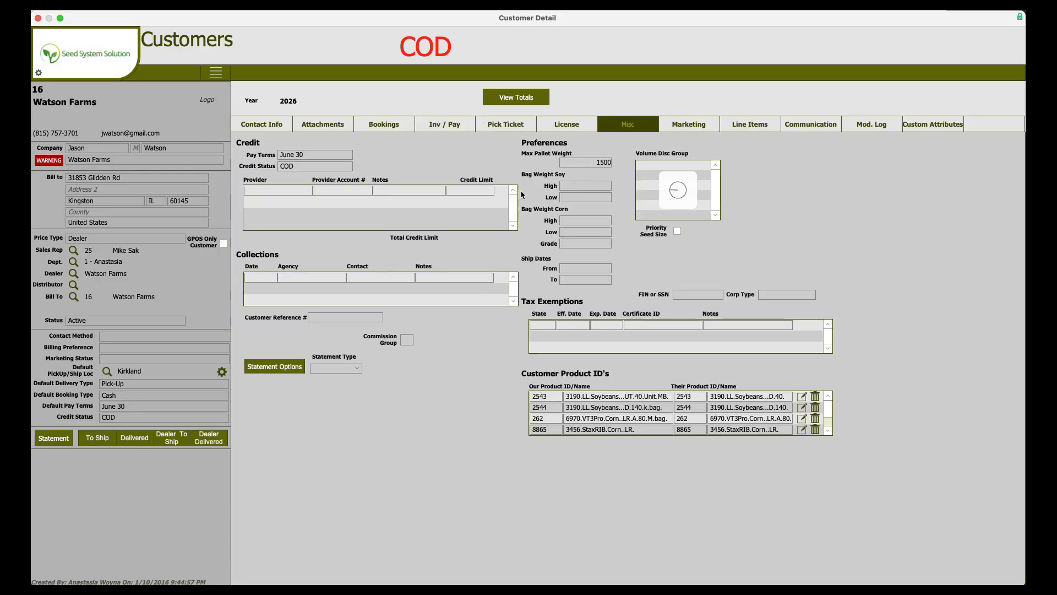
left_click(305, 168)
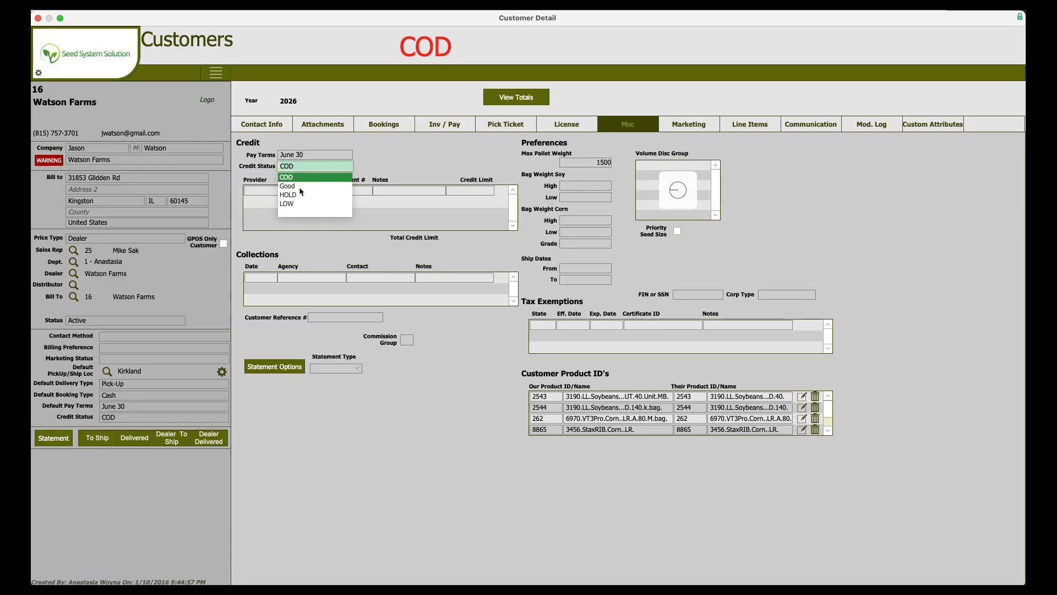
left_click(378, 89)
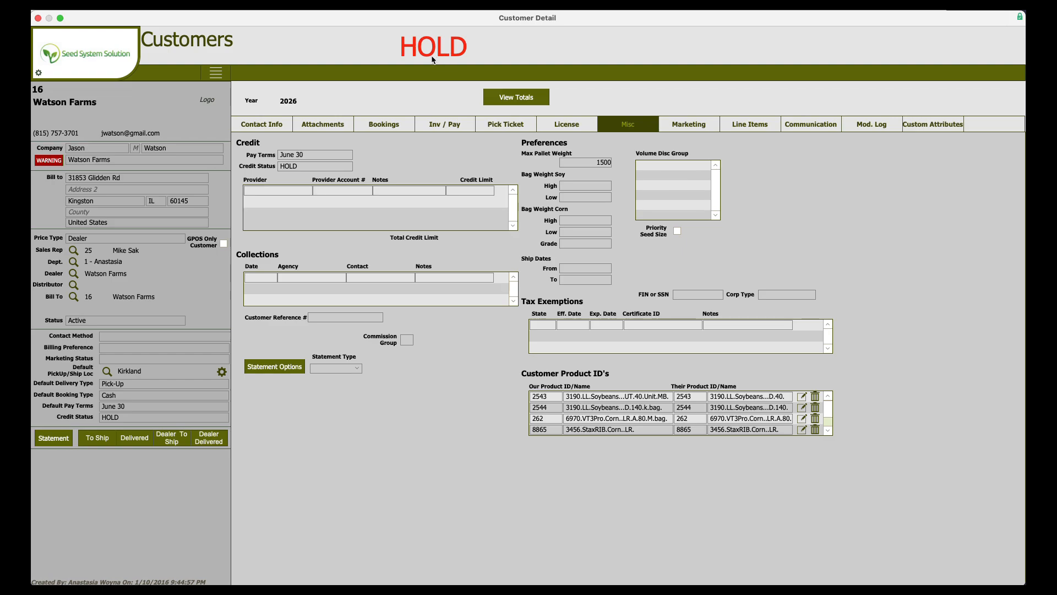
Open pick ticket 1490 for Watson Farms, view its action menu, and close the pick ticket and customer windows.
left_click(515, 127)
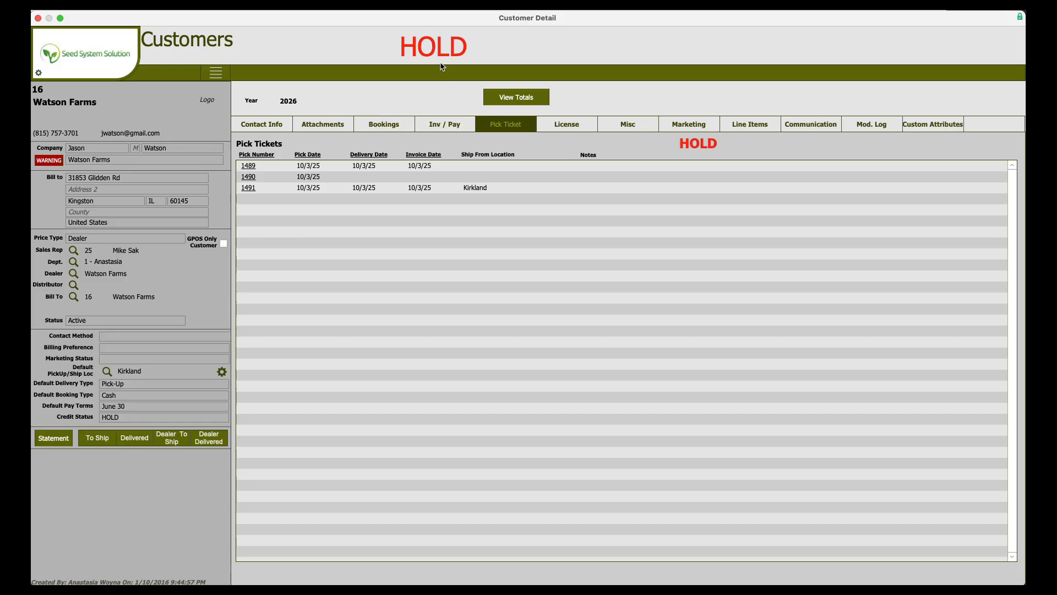
left_click(249, 179)
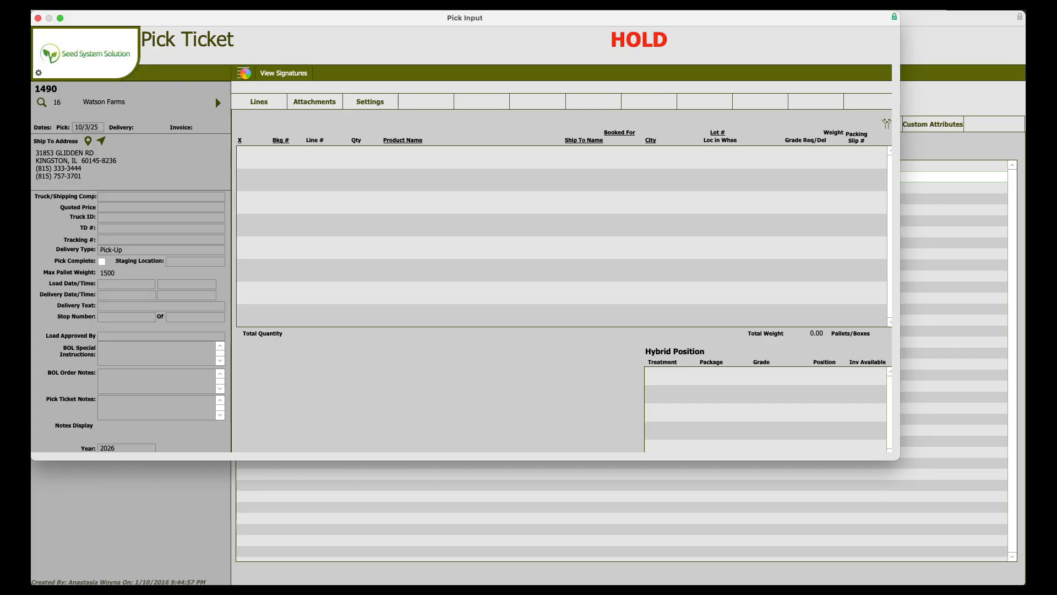
left_click(244, 72)
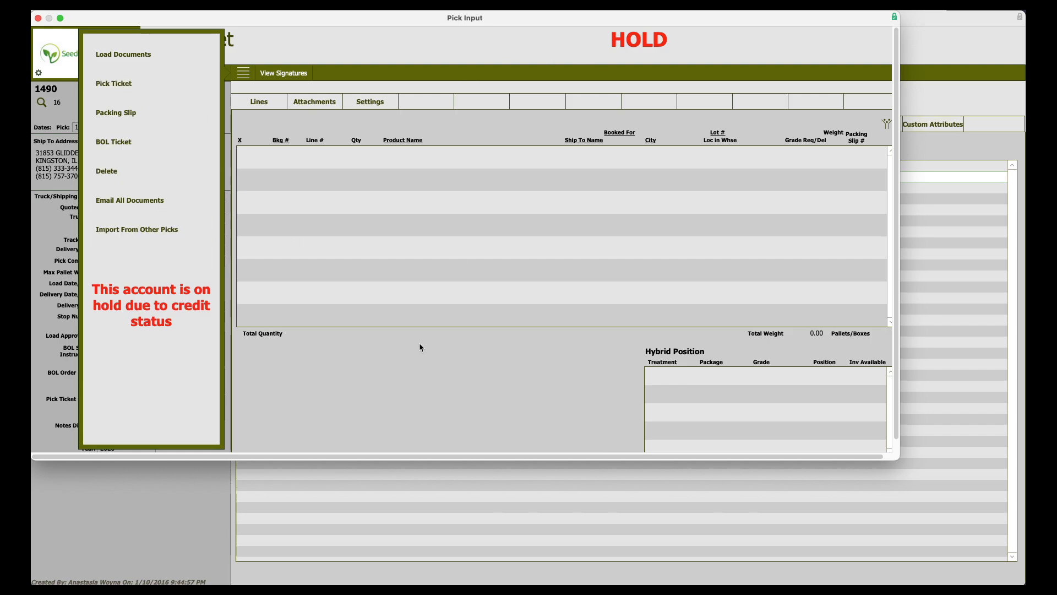
left_click(64, 63)
left_click(86, 64)
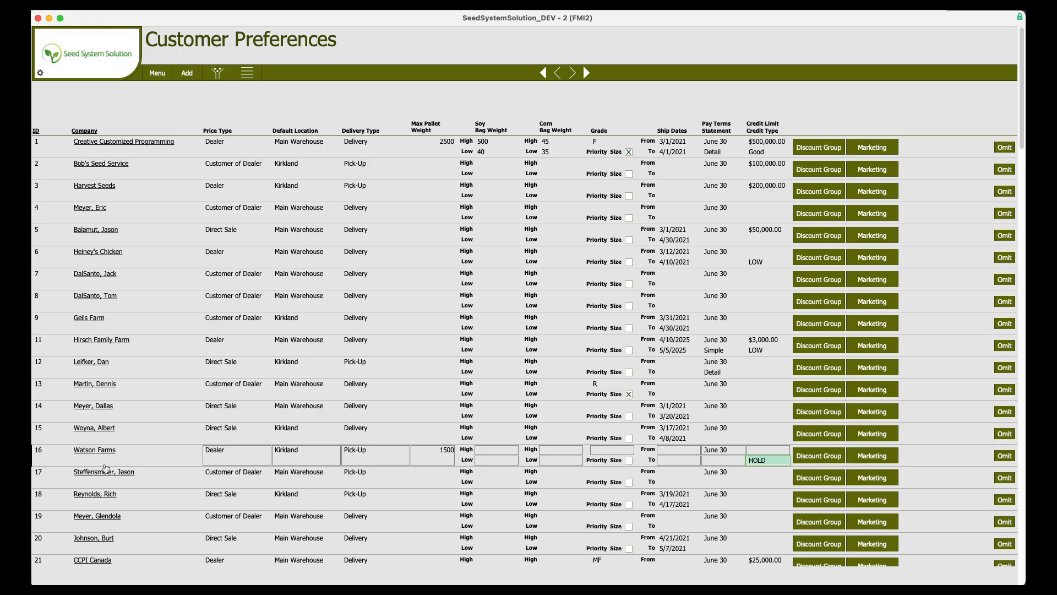
Reopen Watson Farms' miscellaneous details and add a collections entry dated 10/8/25 with agency Collections.
left_click(100, 495)
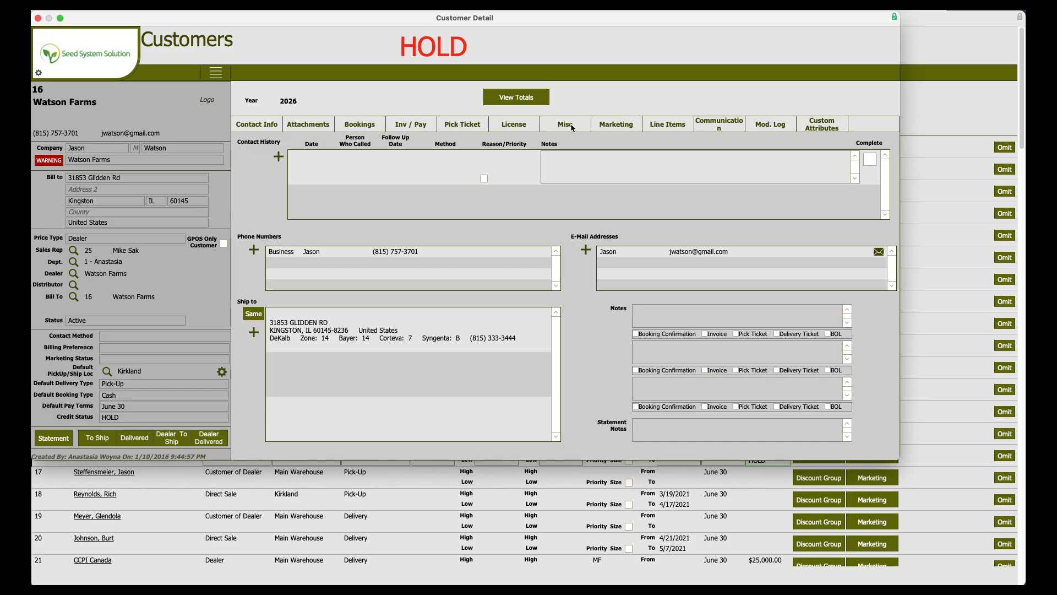
left_click(571, 126)
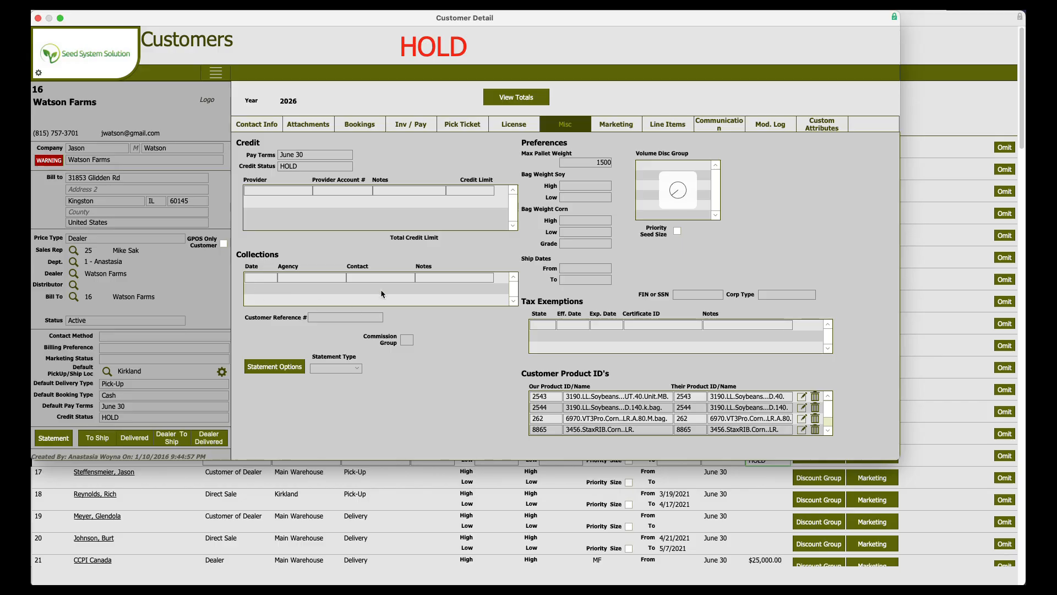
left_click(261, 278)
left_click(298, 321)
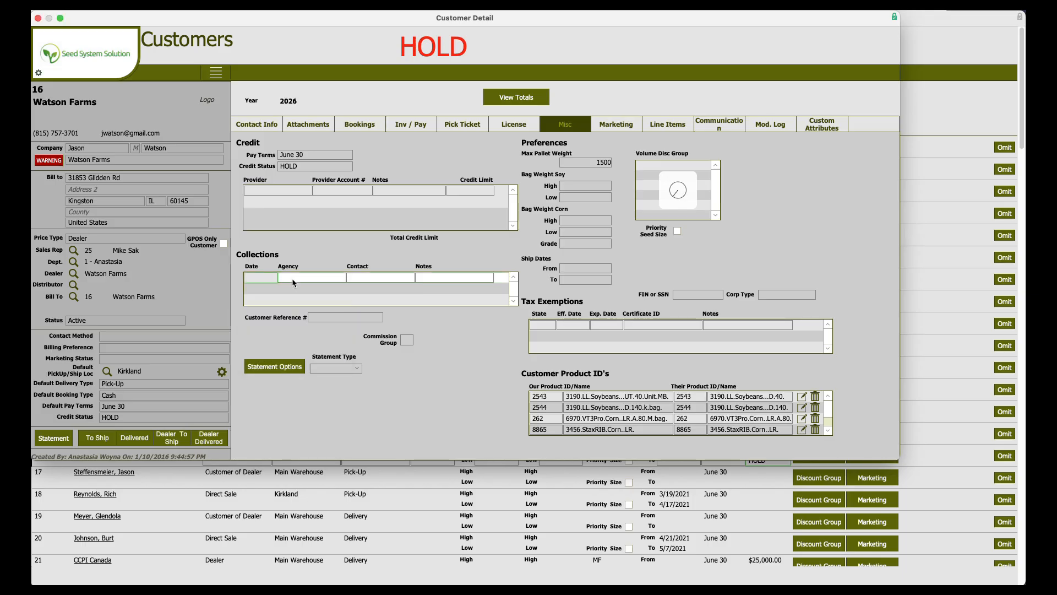
left_click(289, 283)
left_click(296, 289)
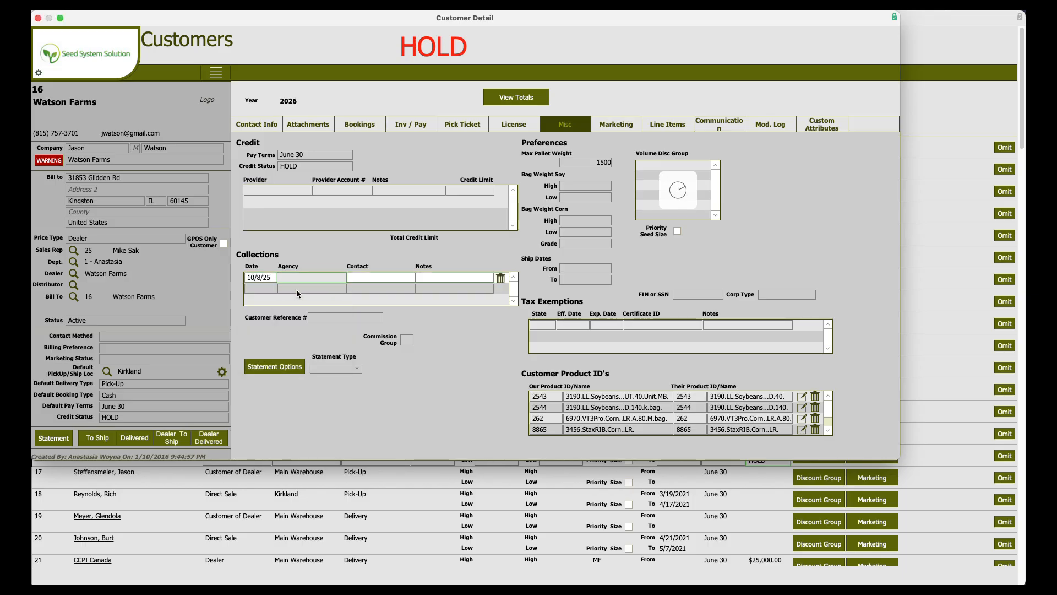
key("Tab")
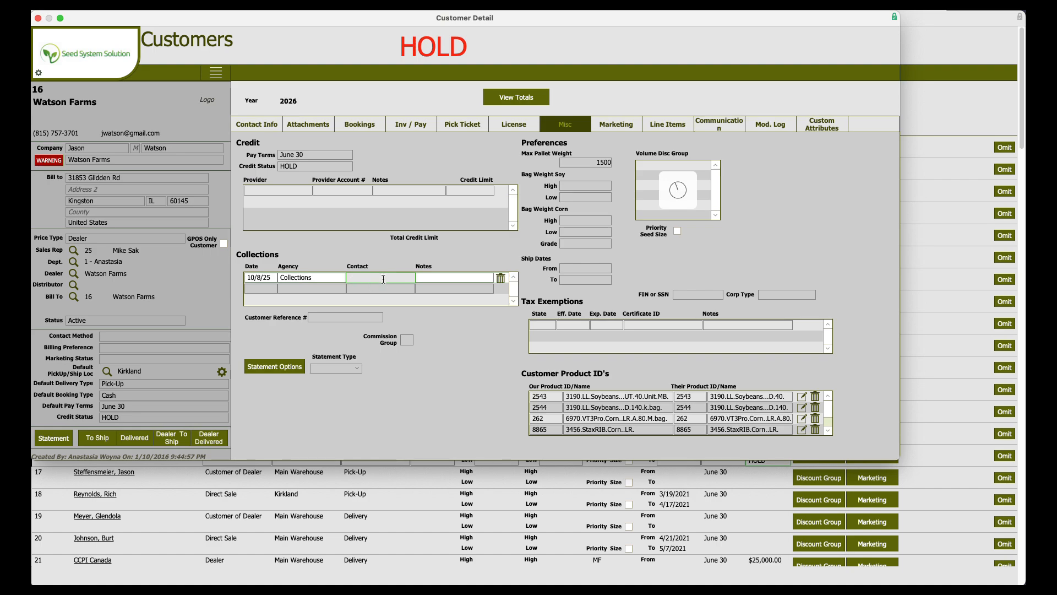
left_click(435, 279)
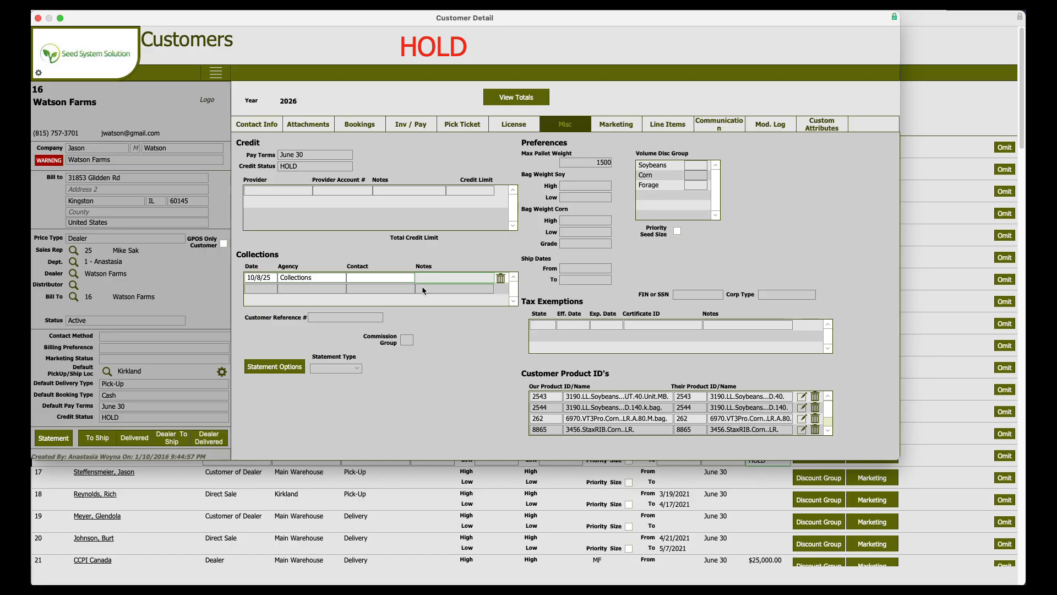
Add a tax exemption for state IL effective 10/1/24 and expiring 10/31/26.
left_click(544, 326)
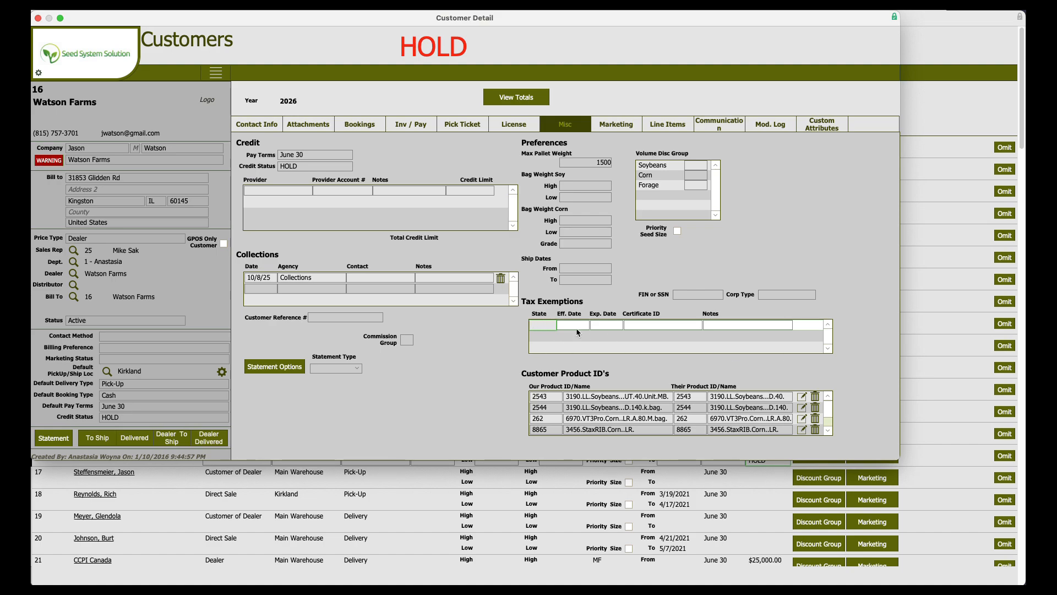
type("IL")
left_click(573, 325)
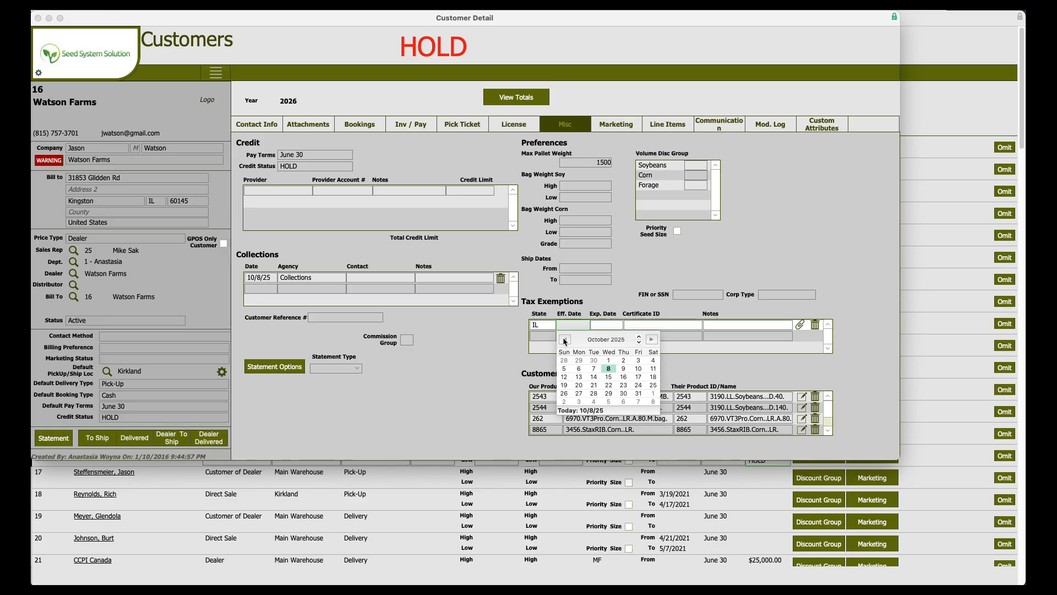
left_click(639, 342)
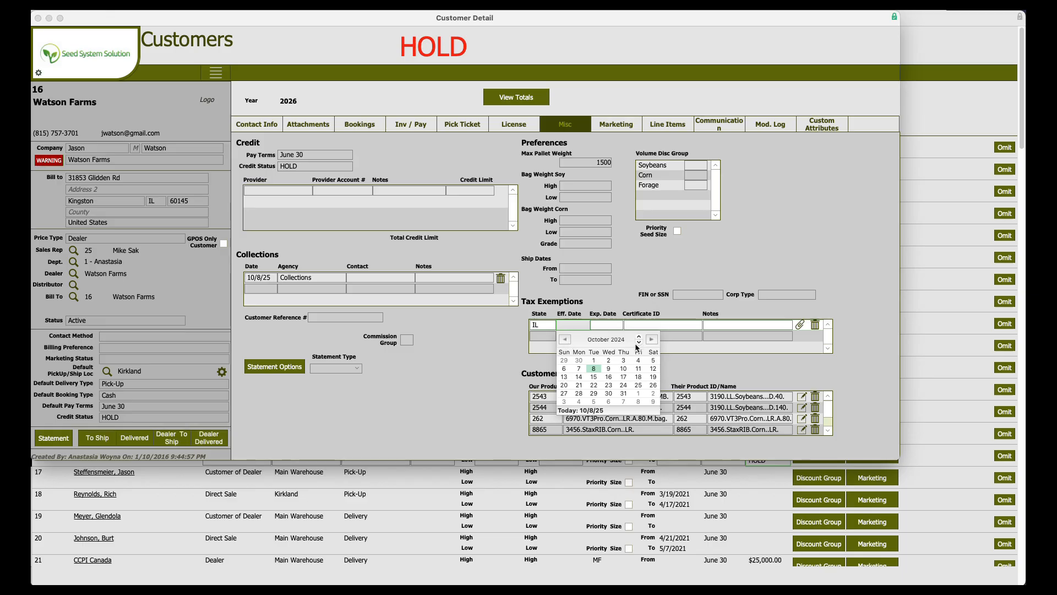
left_click(594, 360)
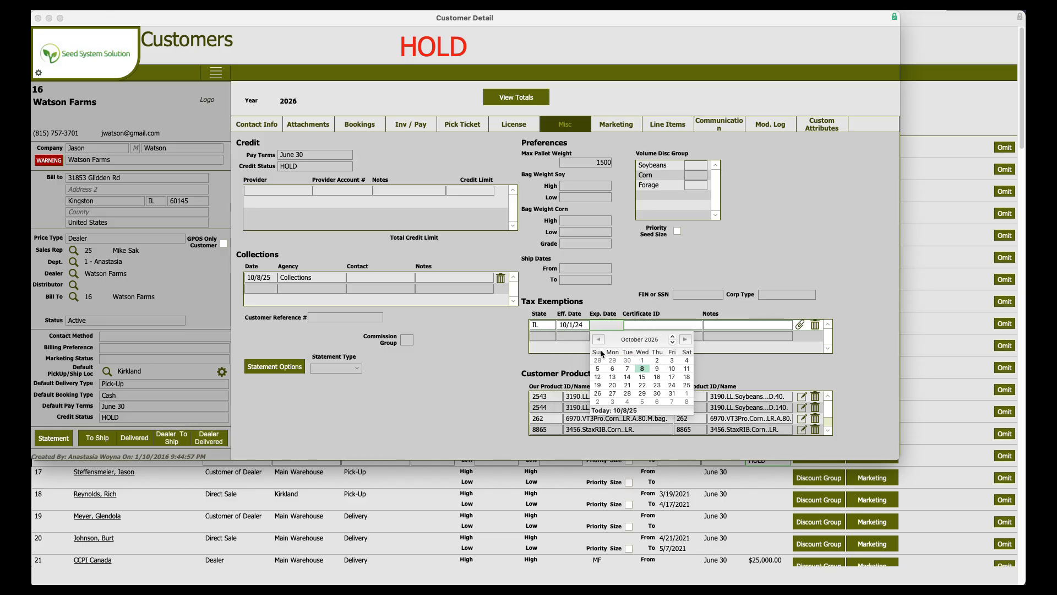
double_click(672, 337)
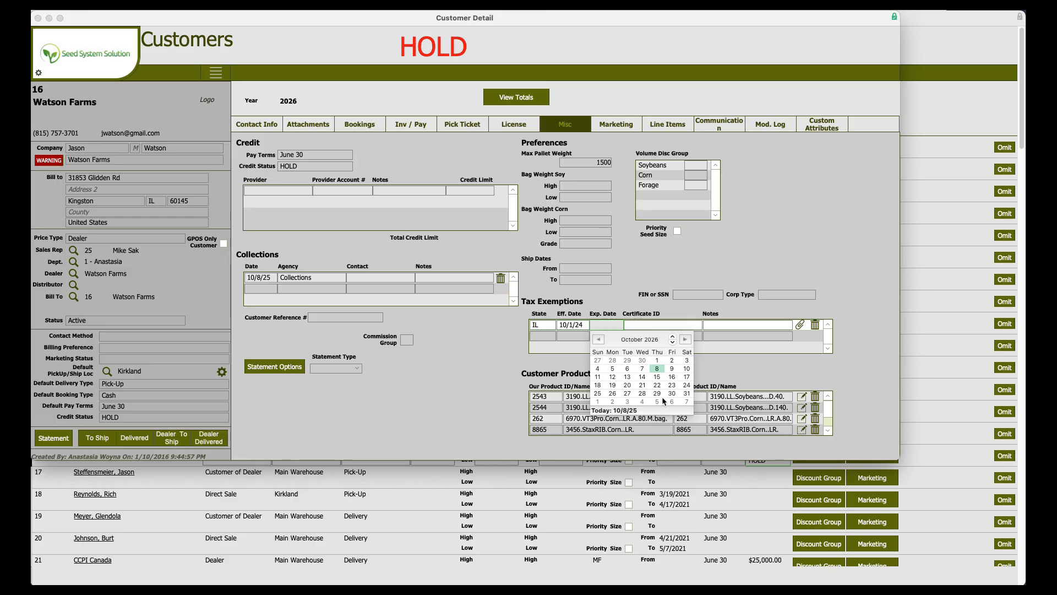
left_click(687, 393)
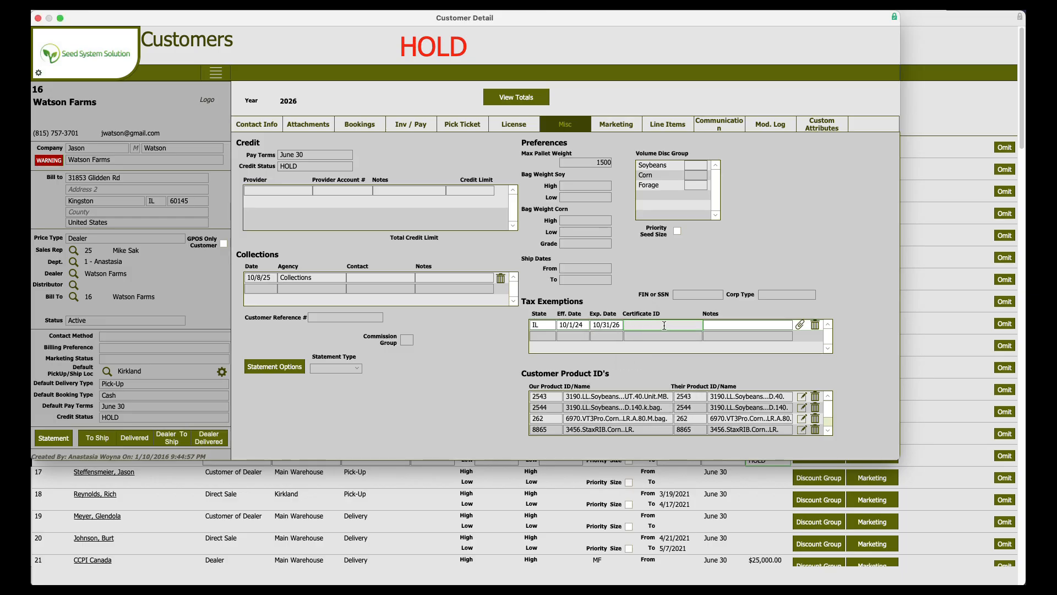
Enter a certificate ID for the IL tax exemption.
type("jdhfjkshdf")
left_click(764, 328)
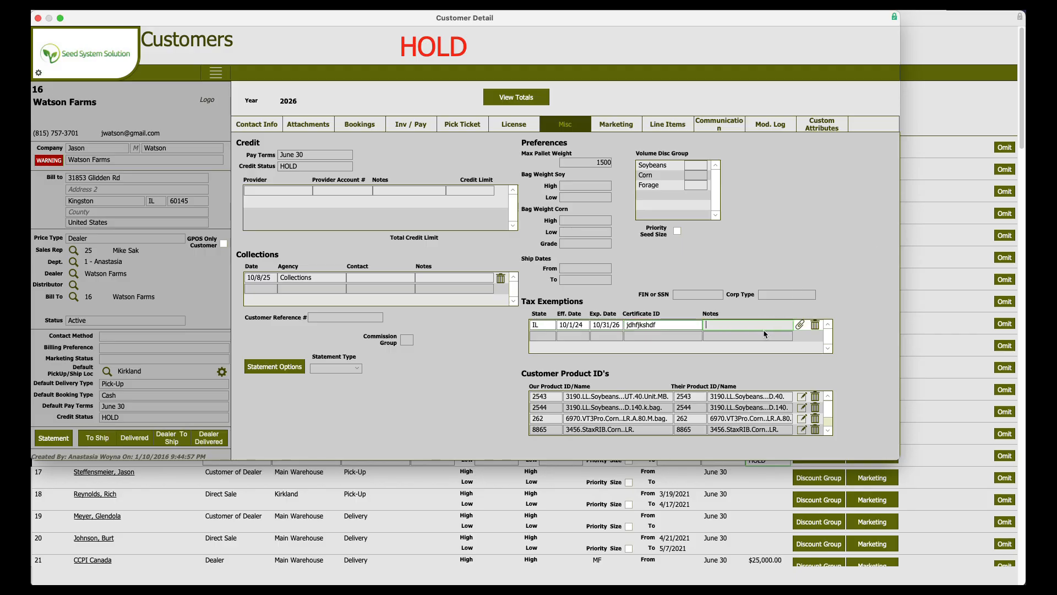
Open the exemption's certificate attachment window, close it, and close the customer detail window.
left_click(800, 326)
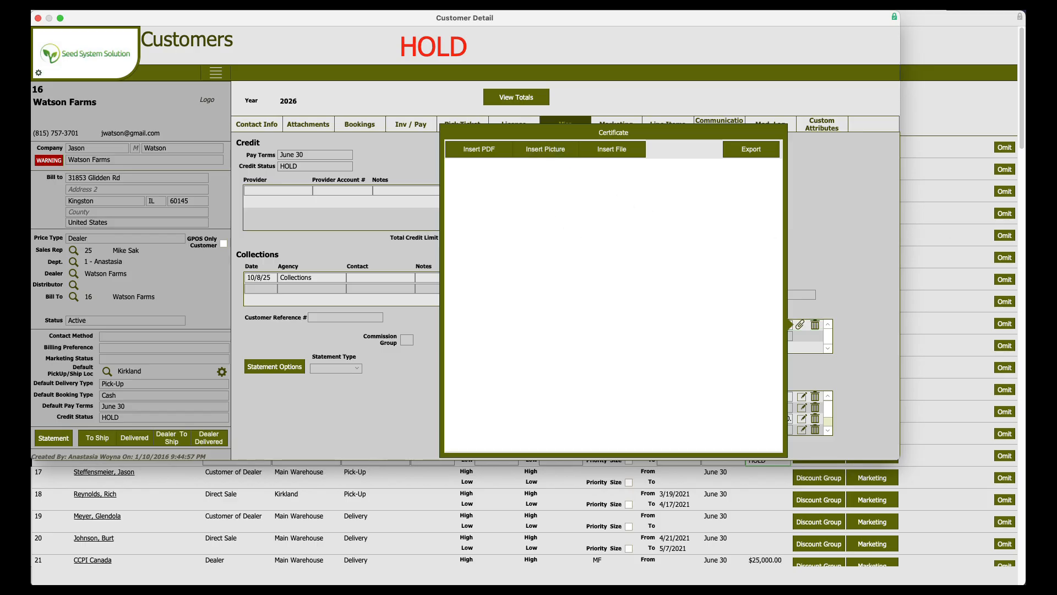
left_click(887, 236)
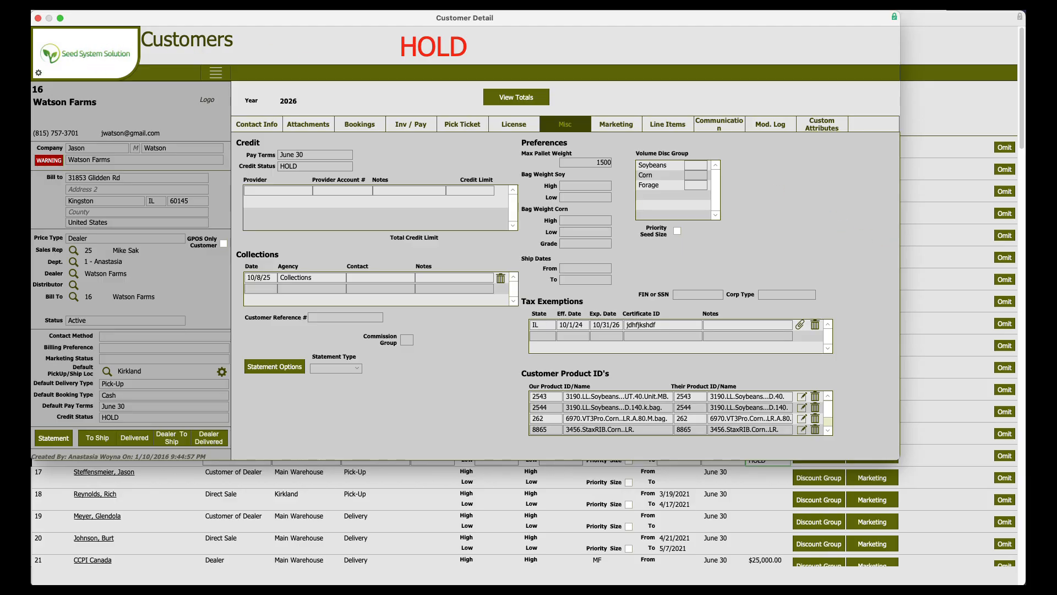
left_click(38, 19)
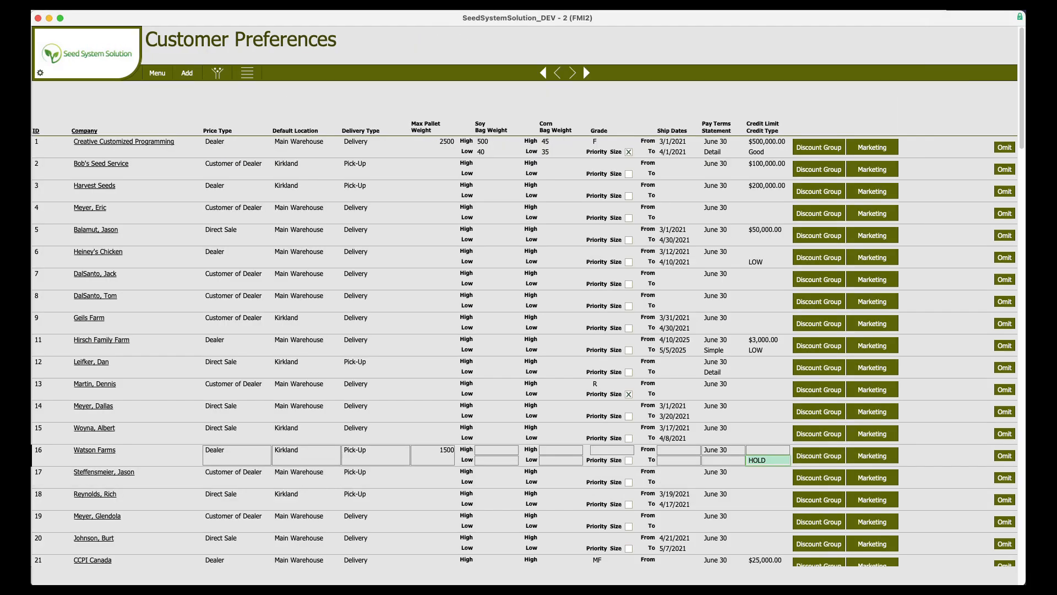